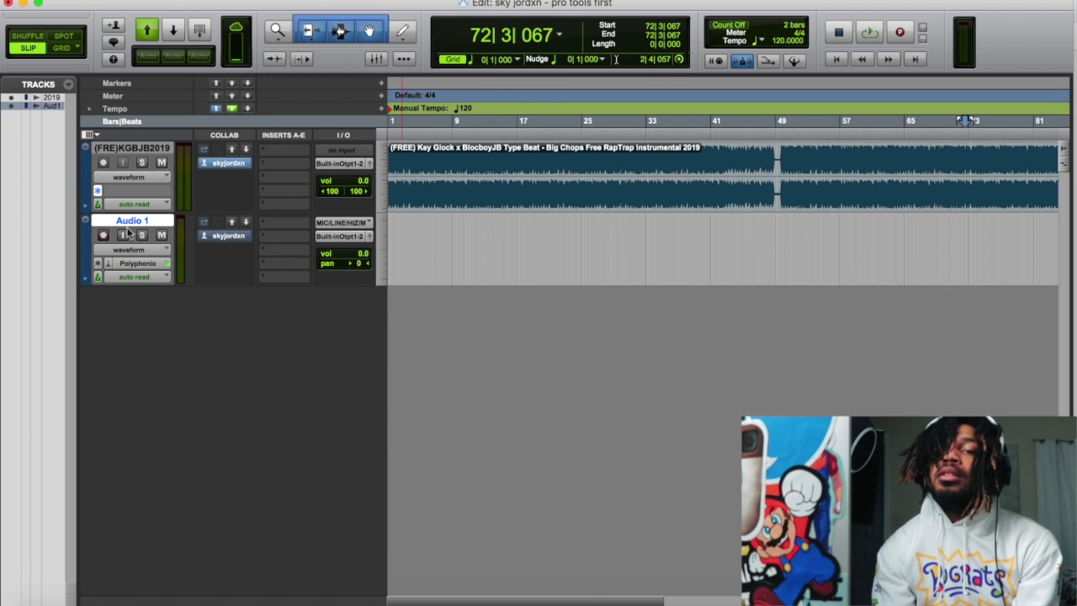
# Rename Audio 1 to 'REC HERE' and look through its insert plug-ins without adding one
pyautogui.doubleClick(130, 221)
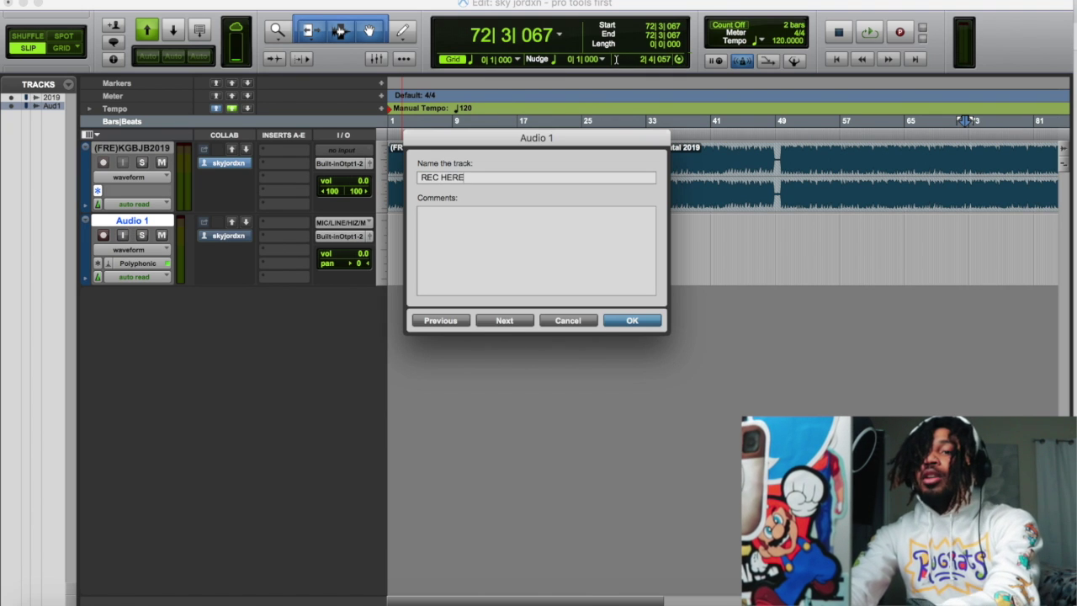
pyautogui.press('Return')
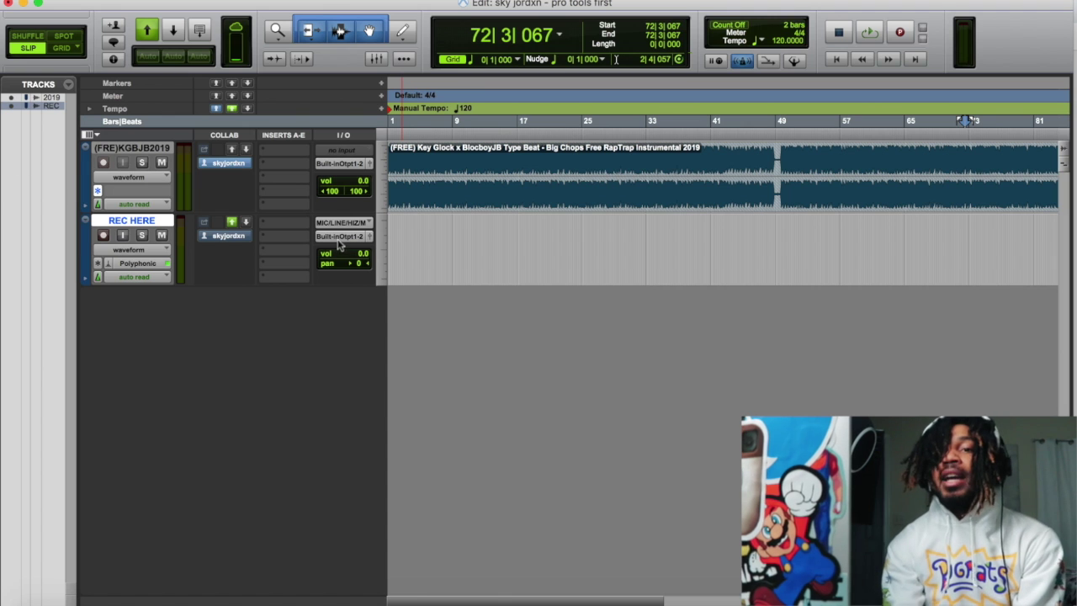
pyautogui.click(288, 224)
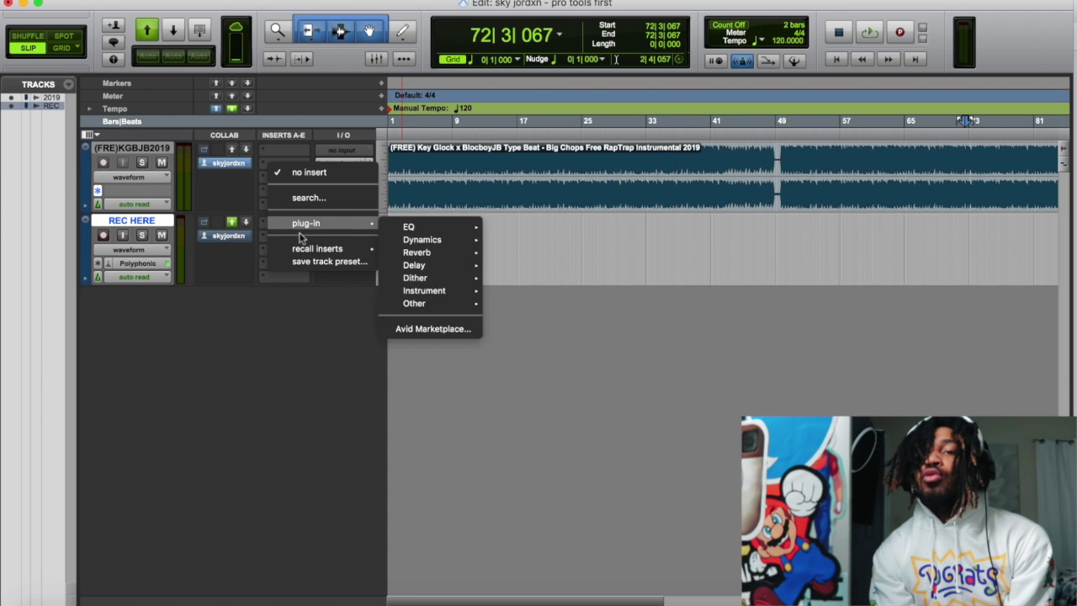
pyautogui.moveTo(312, 224)
pyautogui.moveTo(451, 230)
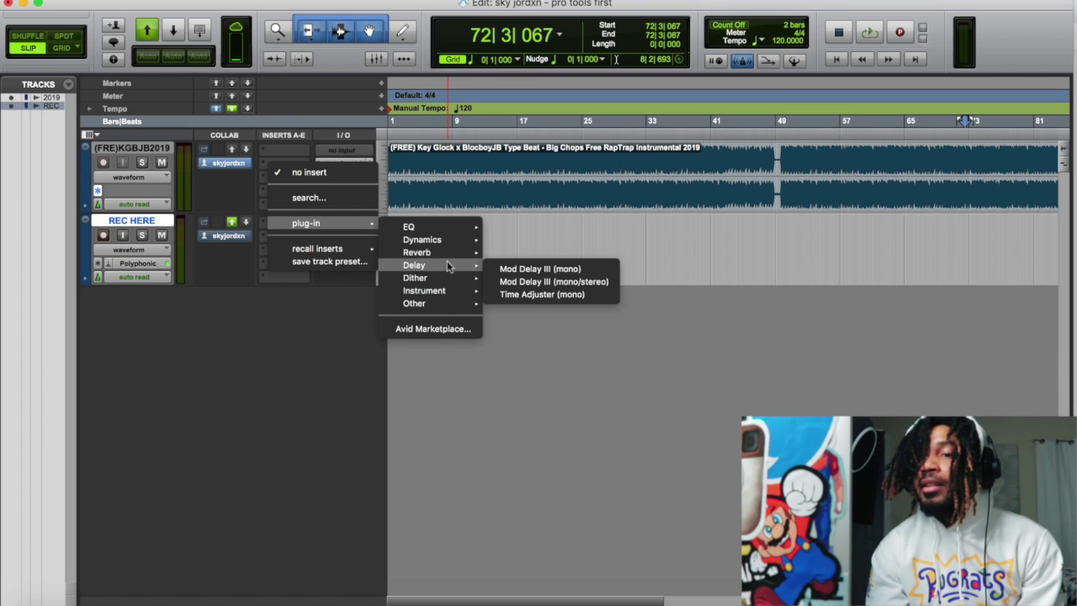
pyautogui.moveTo(448, 292)
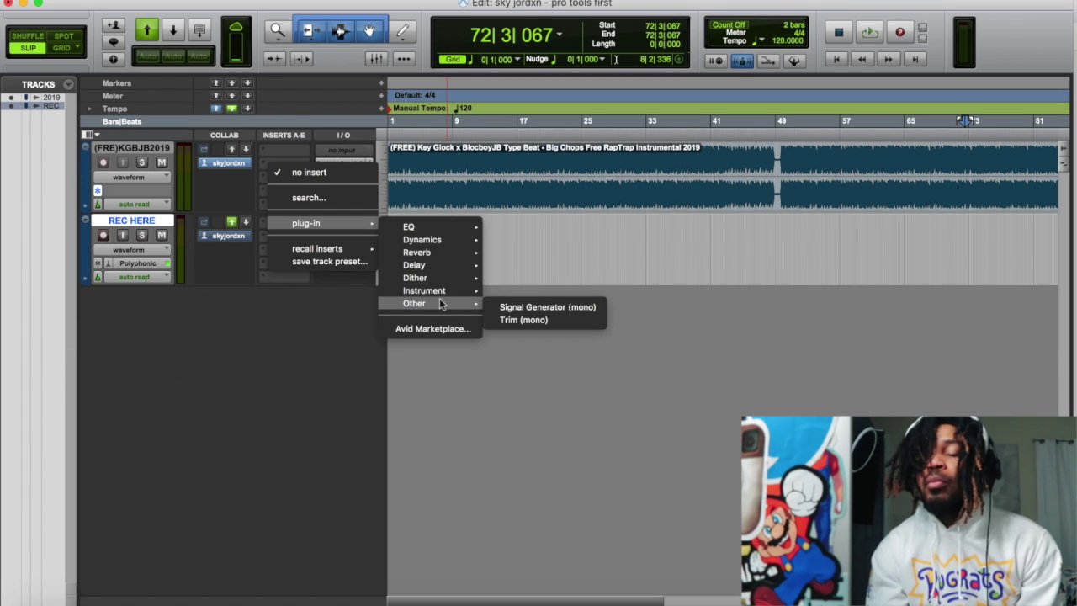
pyautogui.click(310, 324)
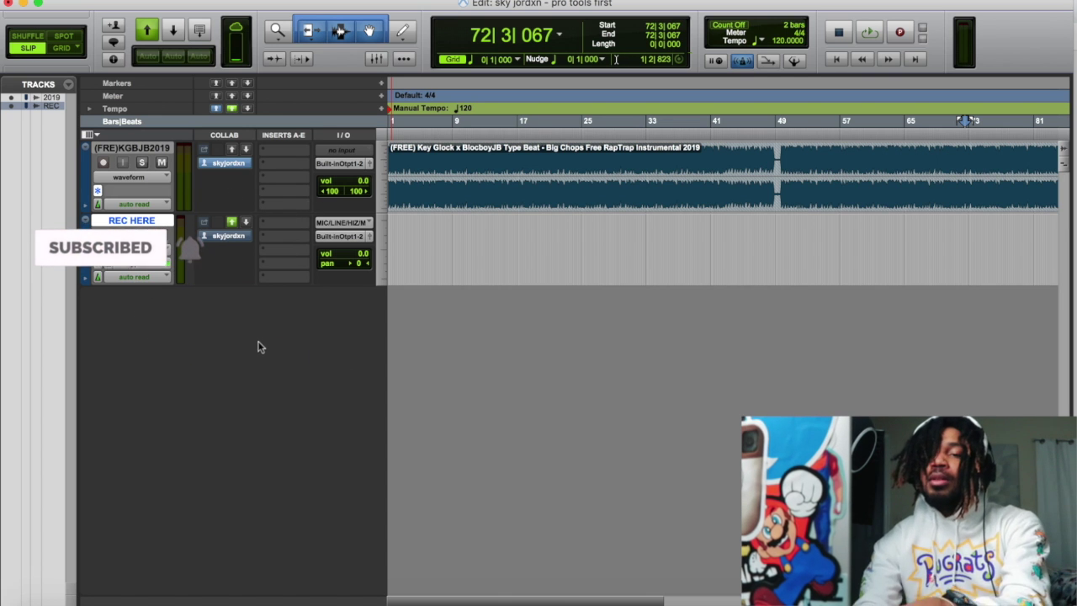
# Create a stereo Master Fader track
pyautogui.press('super+shift+n')
pyautogui.click(487, 208)
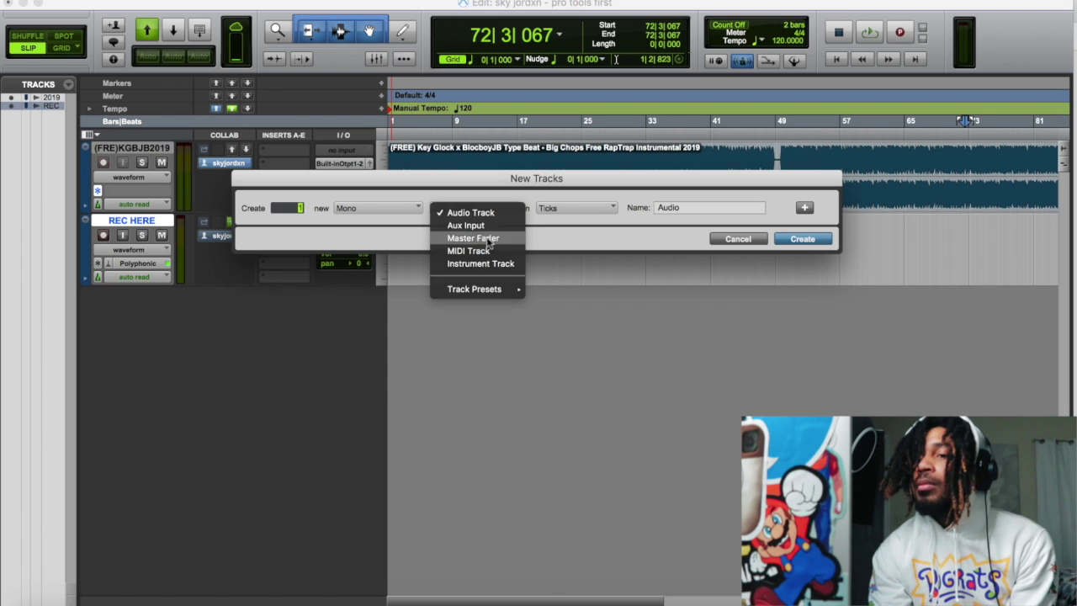
pyautogui.click(490, 241)
pyautogui.click(353, 207)
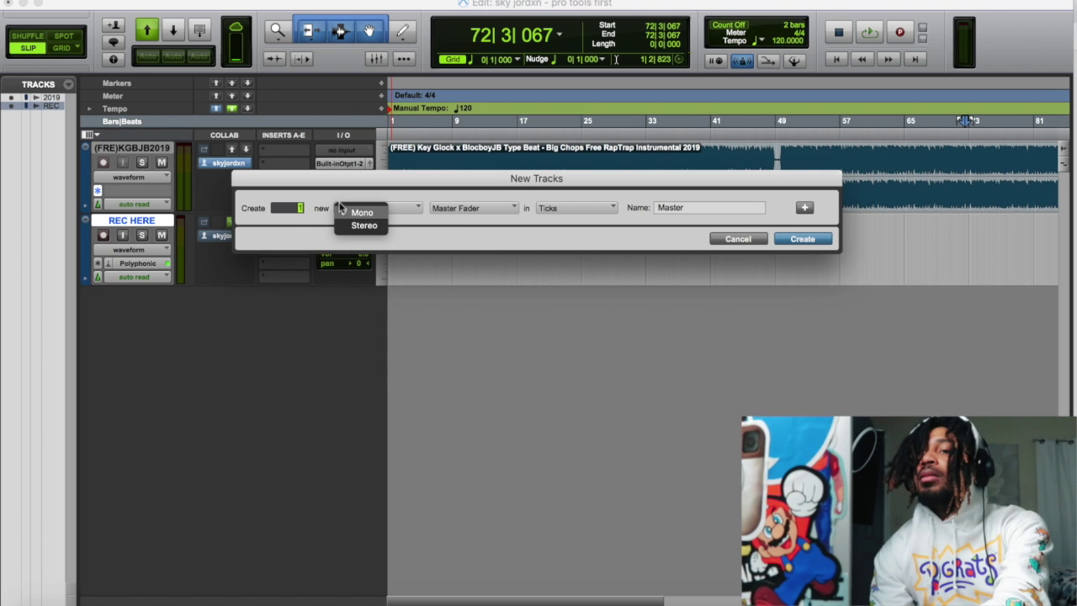
pyautogui.click(349, 212)
pyautogui.click(347, 210)
pyautogui.click(363, 226)
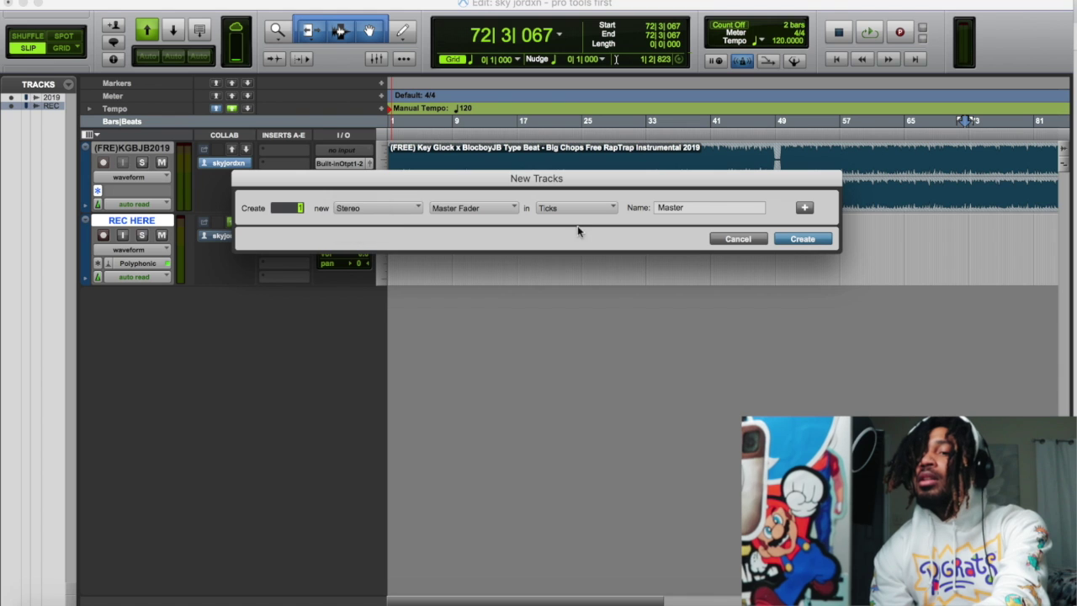
pyautogui.click(802, 239)
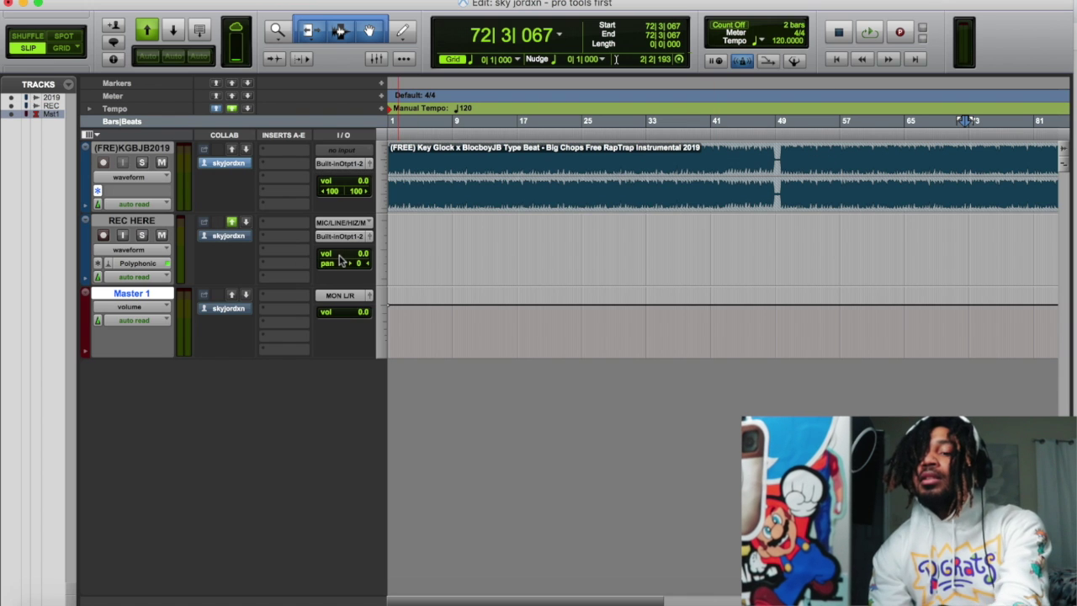
# Browse the New Tracks types and Track Presets, cancel, and select REC HERE
pyautogui.press('shift+super+n')
pyautogui.click(436, 208)
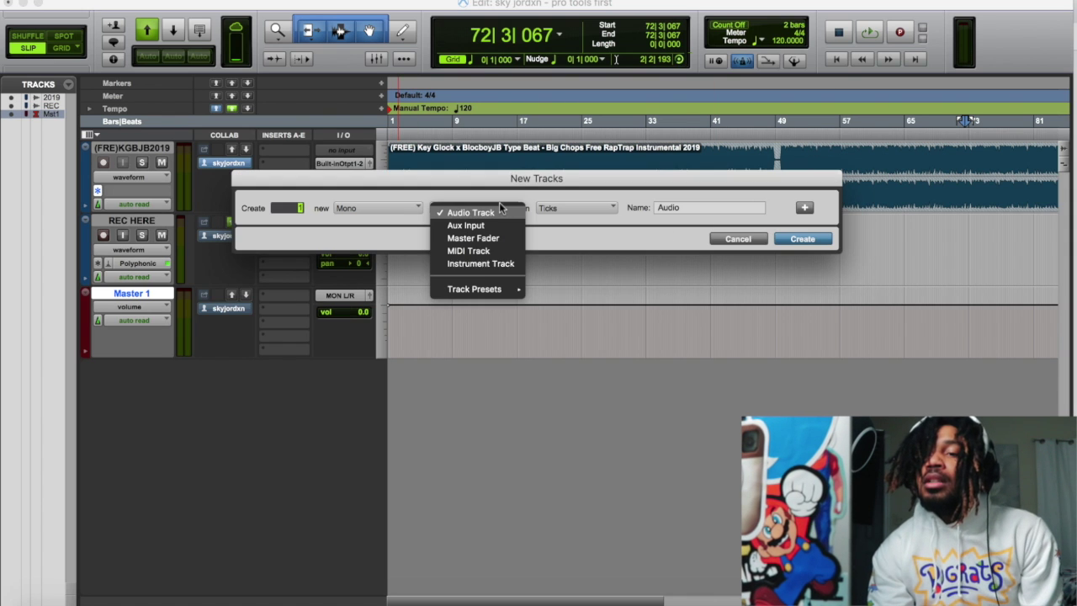
pyautogui.moveTo(488, 290)
pyautogui.moveTo(552, 294)
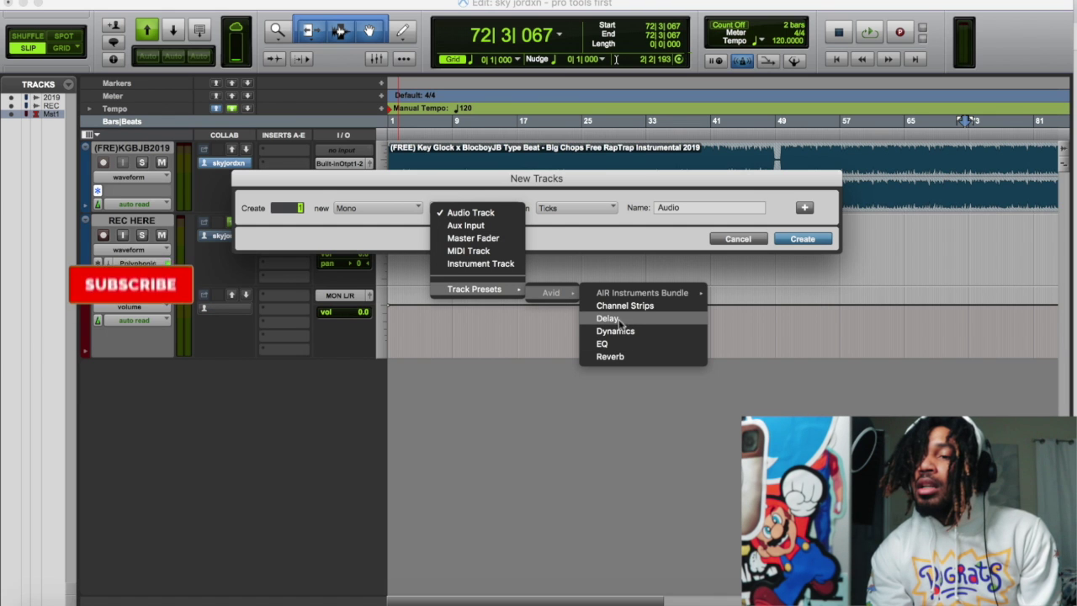
pyautogui.moveTo(694, 292)
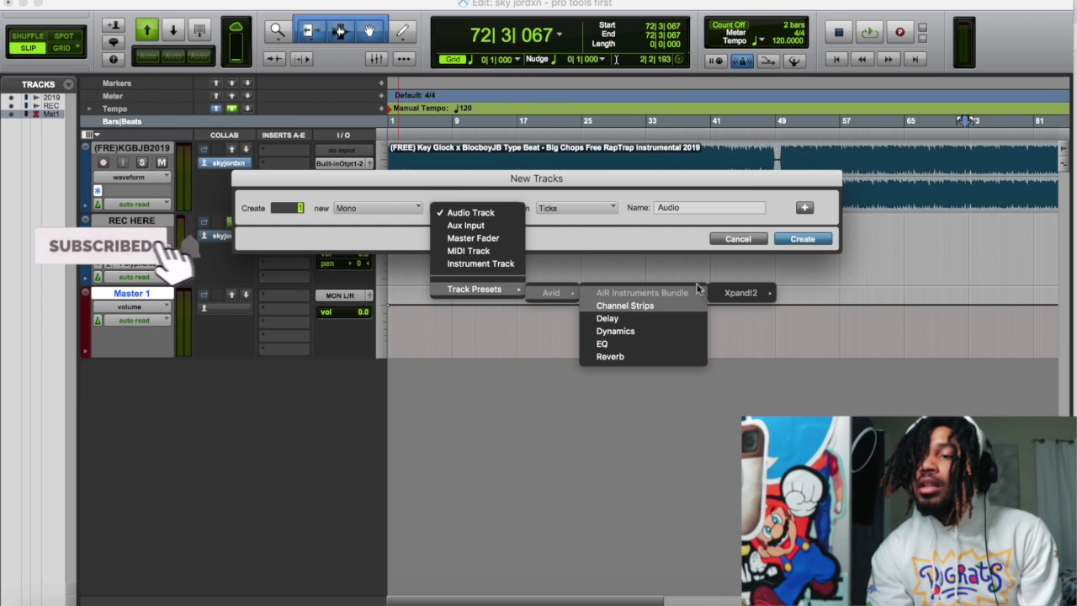
pyautogui.click(743, 239)
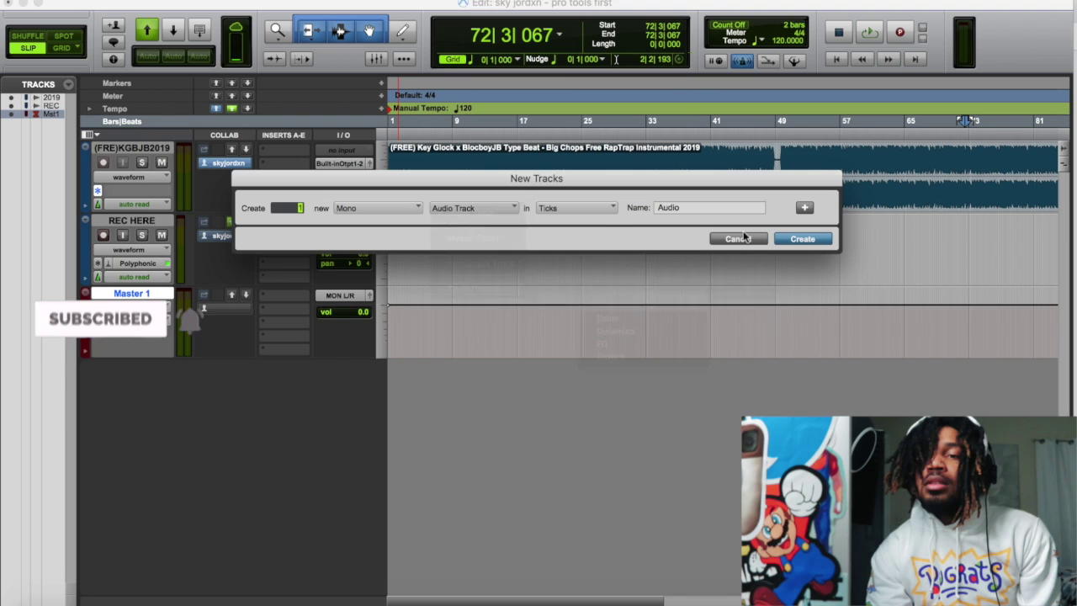
pyautogui.click(738, 239)
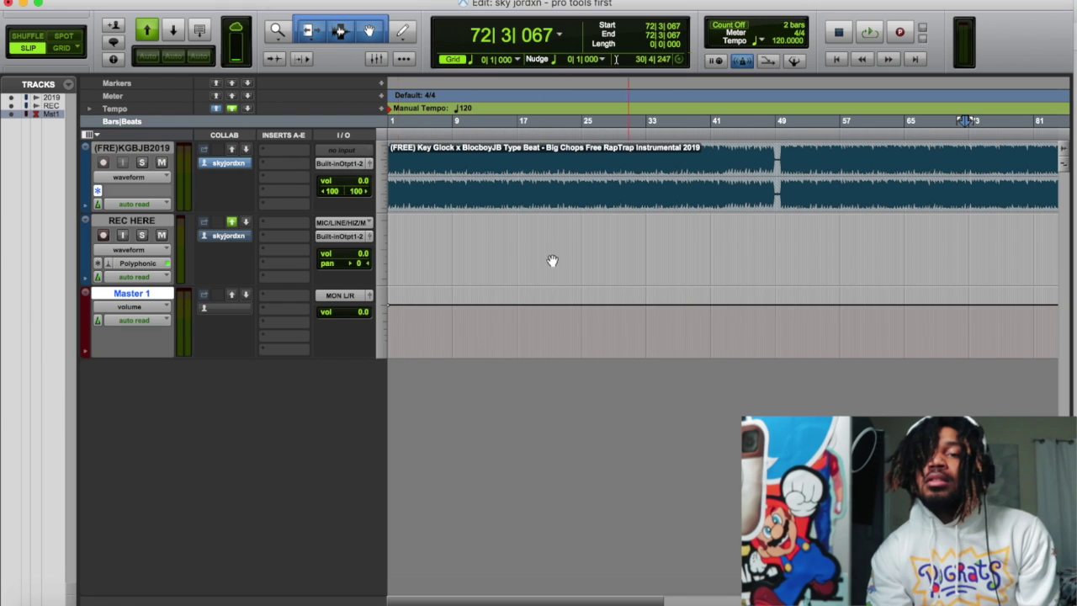
pyautogui.click(141, 221)
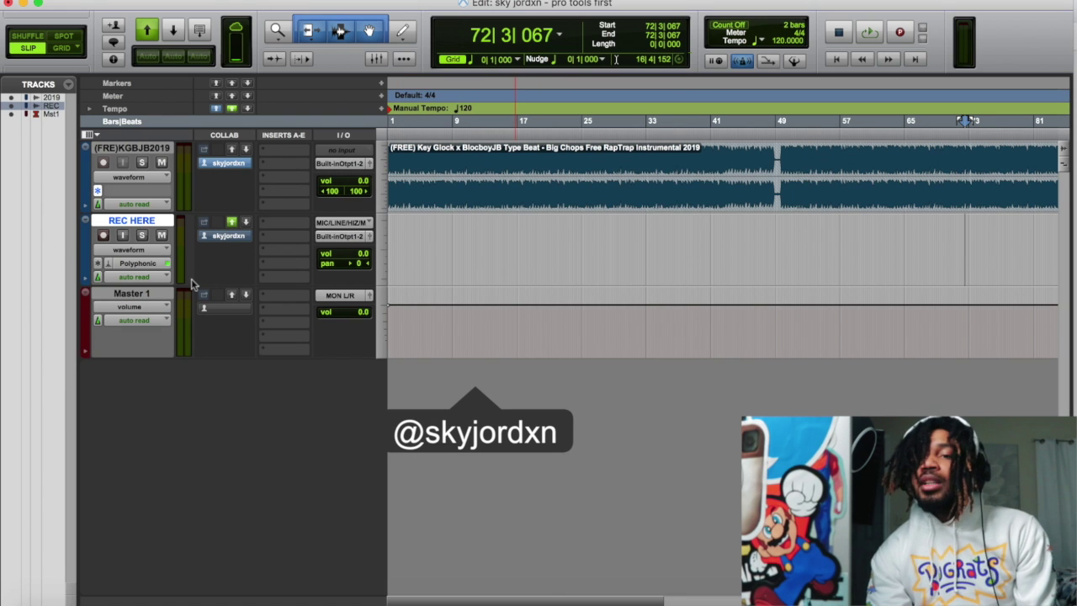
# Create three stereo Aux Input tracks
pyautogui.press('super+shift+n')
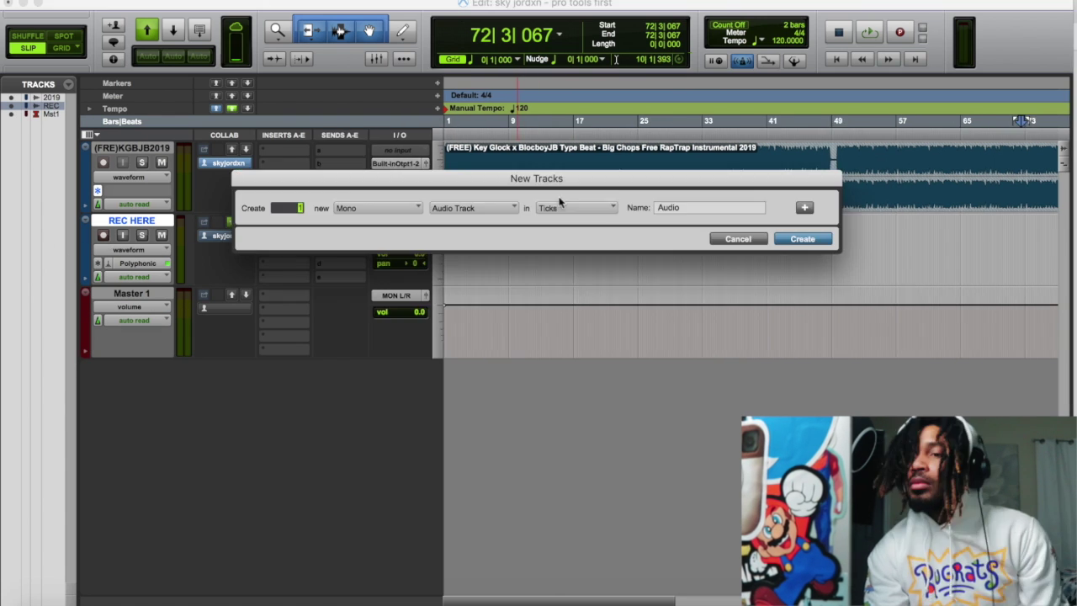
pyautogui.click(484, 212)
pyautogui.click(486, 226)
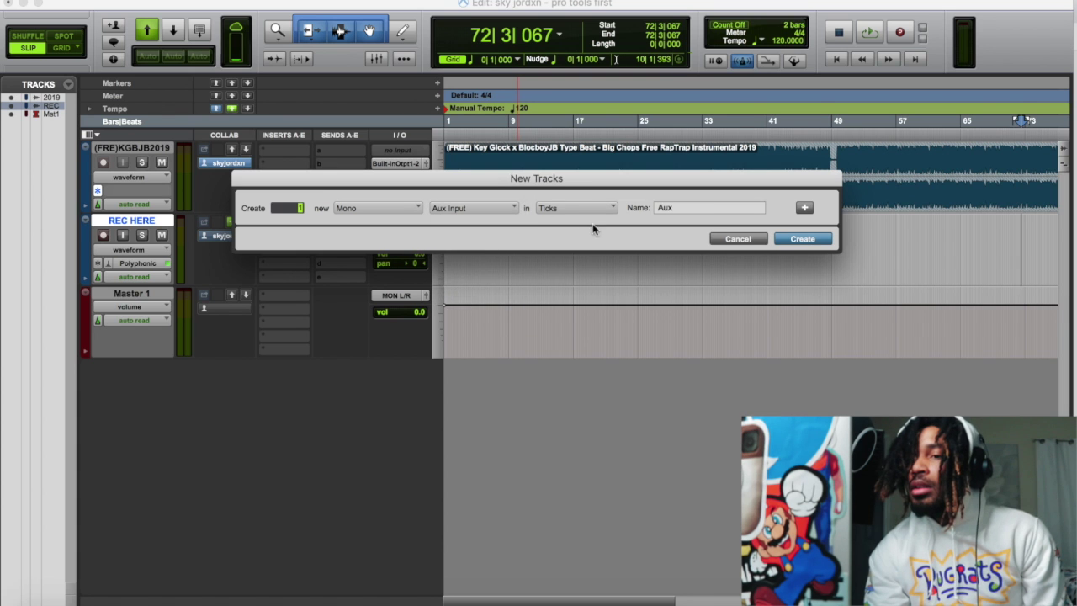
pyautogui.click(384, 213)
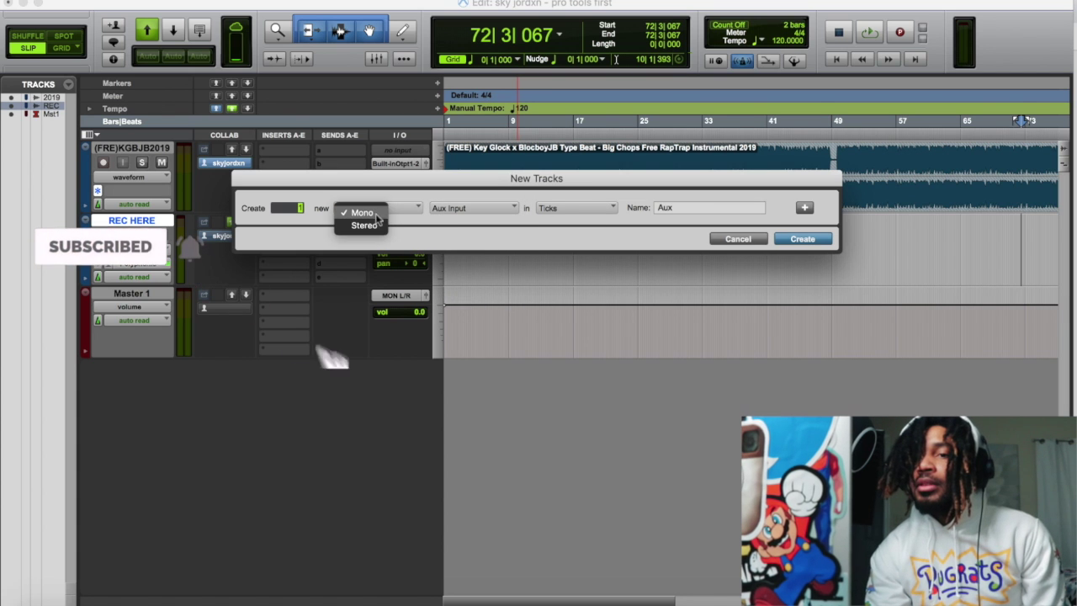
pyautogui.click(366, 223)
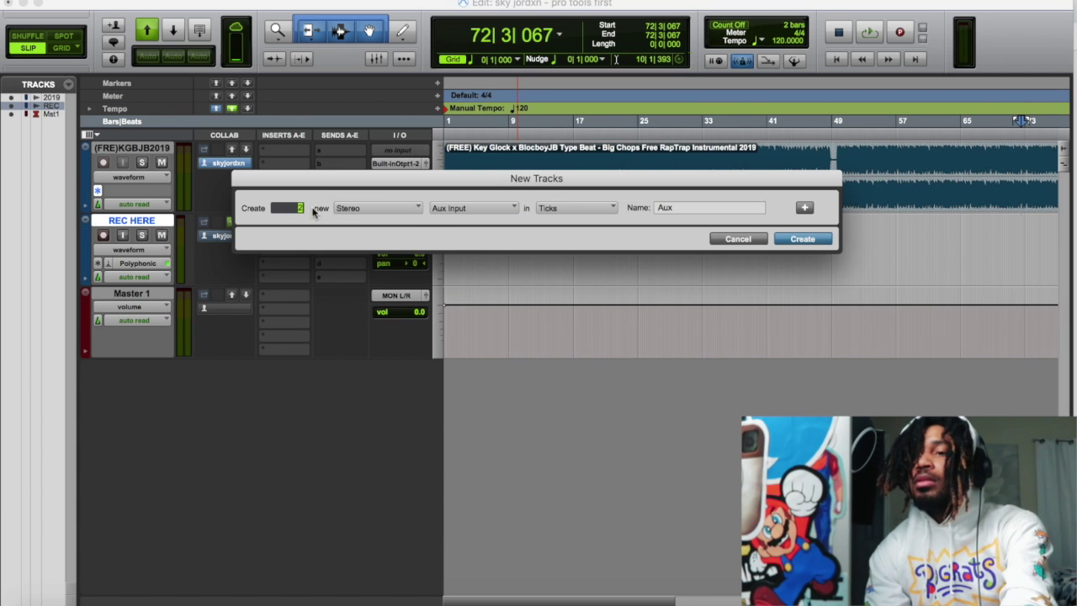
pyautogui.click(802, 240)
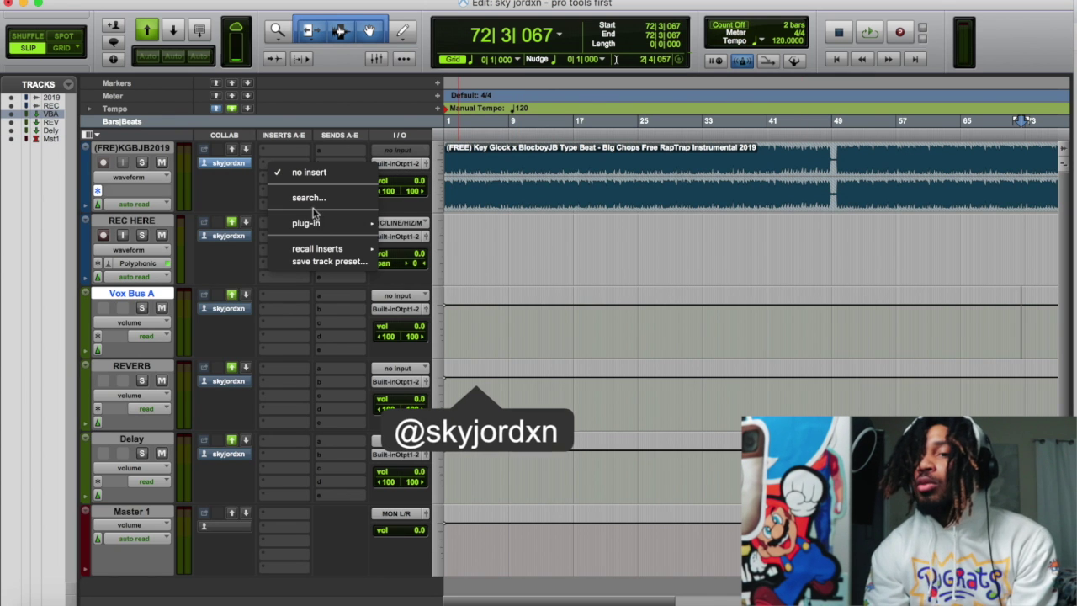
# Insert the EQ3 1-Band plug-in on REC HERE
pyautogui.moveTo(311, 223)
pyautogui.moveTo(412, 227)
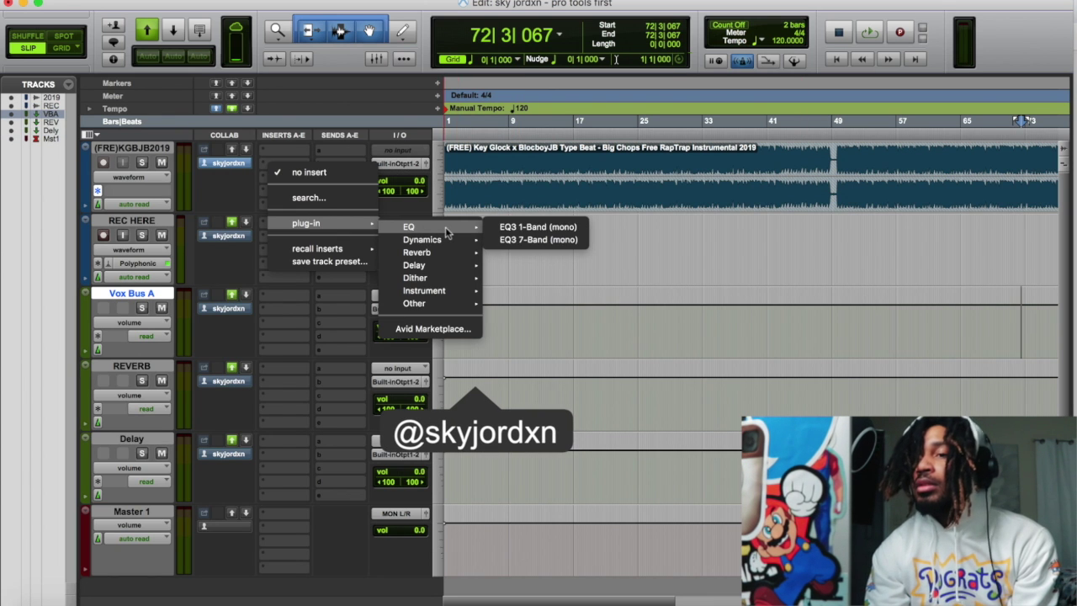
pyautogui.click(552, 227)
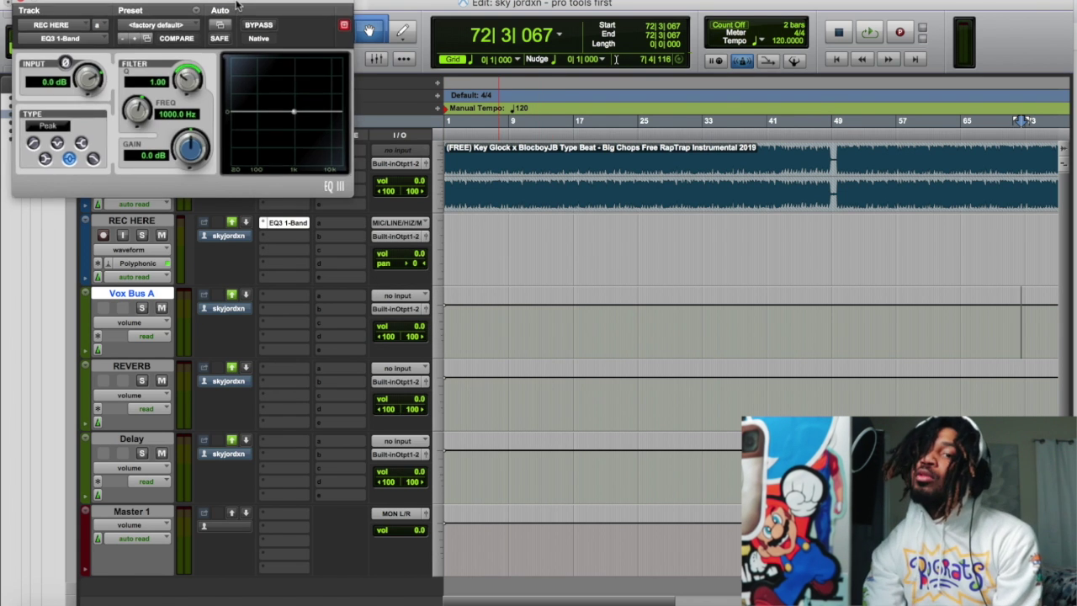
# Move the EQ window aside and record-arm REC HERE
pyautogui.moveTo(237, 14); pyautogui.dragTo(730, 172)
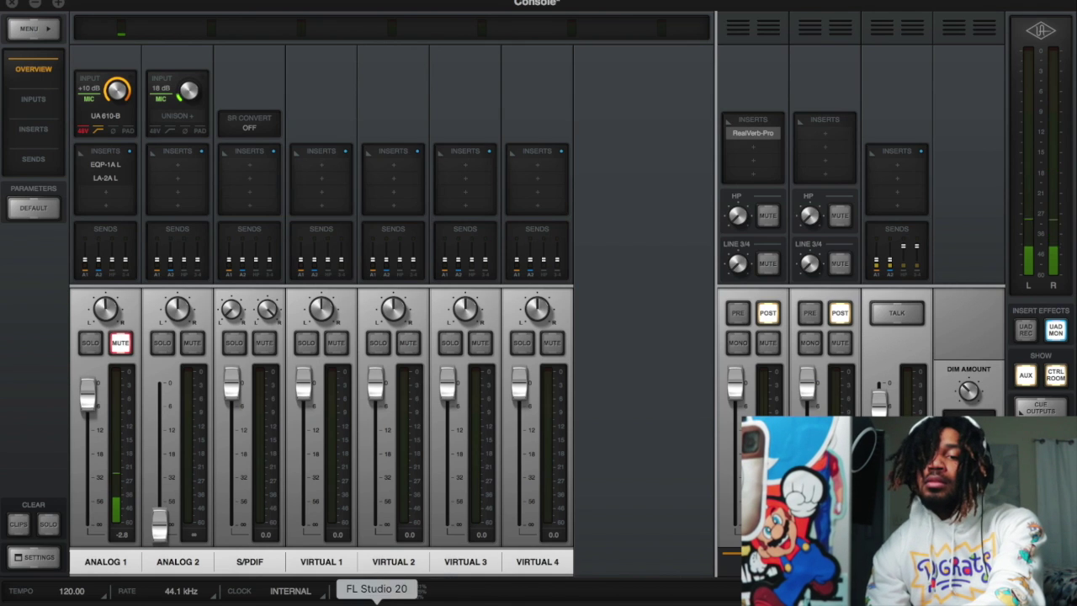
pyautogui.click(444, 599)
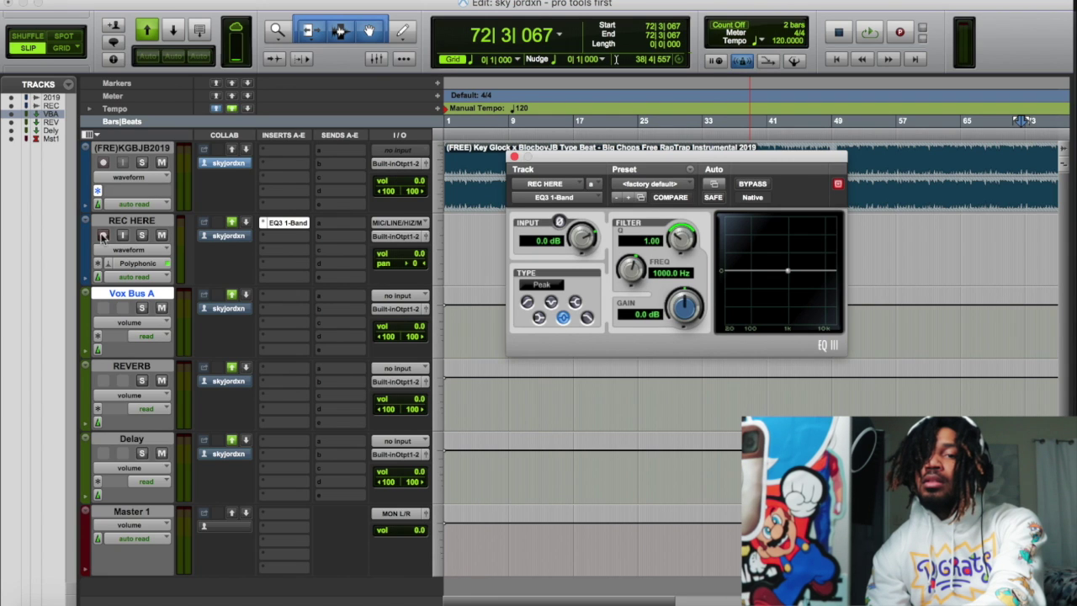
pyautogui.click(190, 242)
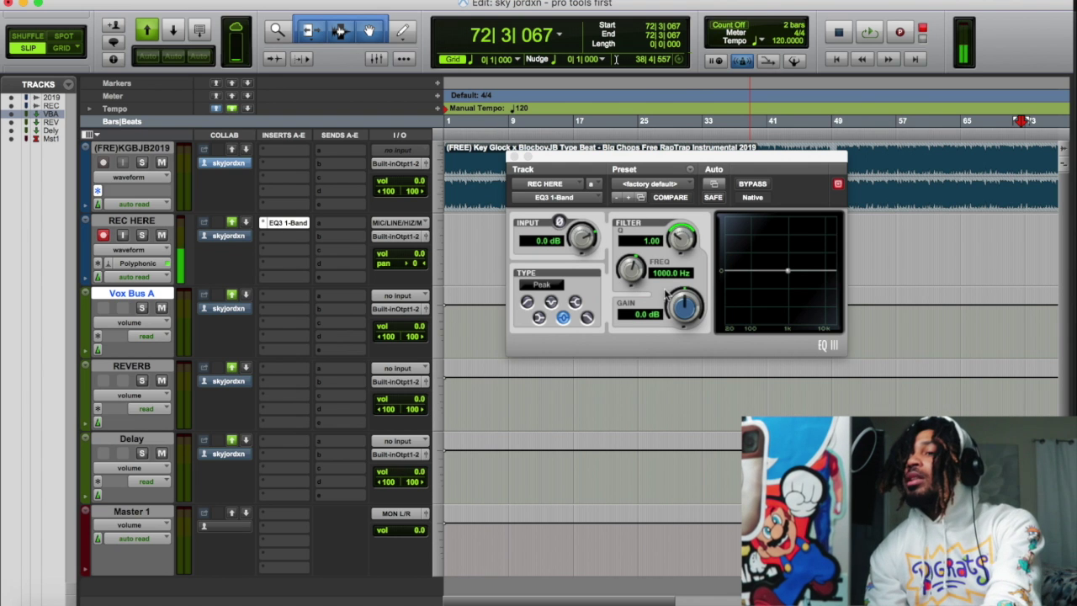
# Make the EQ3 1-Band a High-Pass filter at 86.8 Hz and close it
pyautogui.click(527, 302)
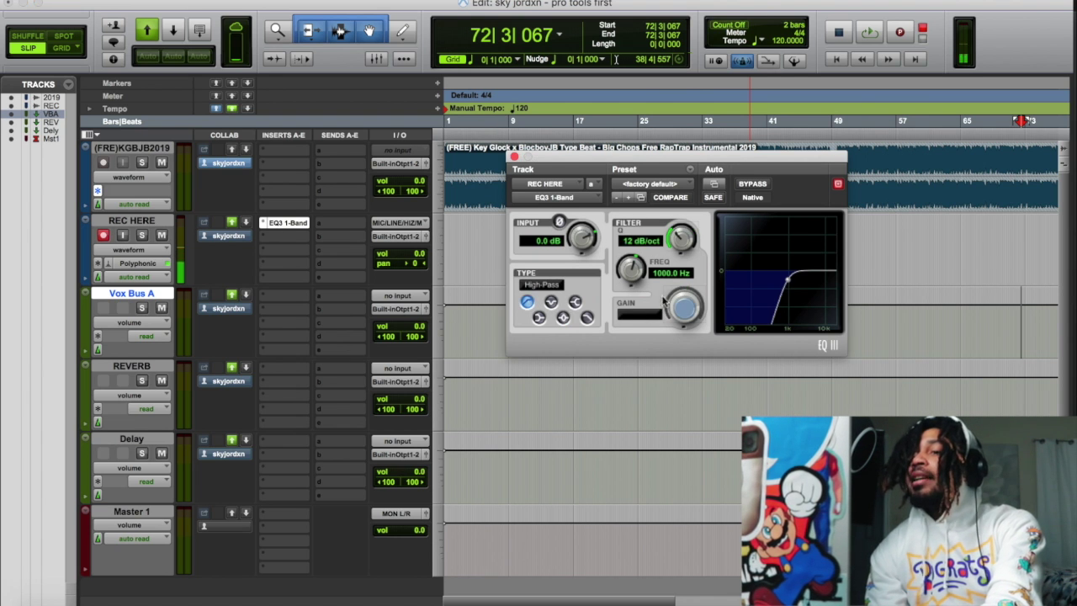
pyautogui.moveTo(631, 267); pyautogui.dragTo(629, 307)
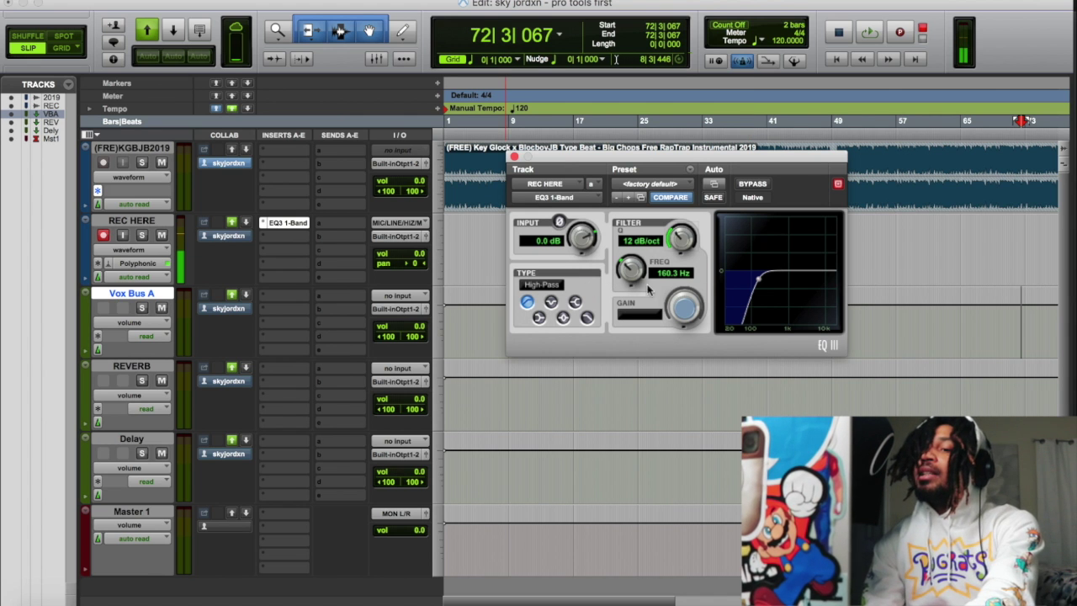
pyautogui.moveTo(633, 269); pyautogui.dragTo(625, 290)
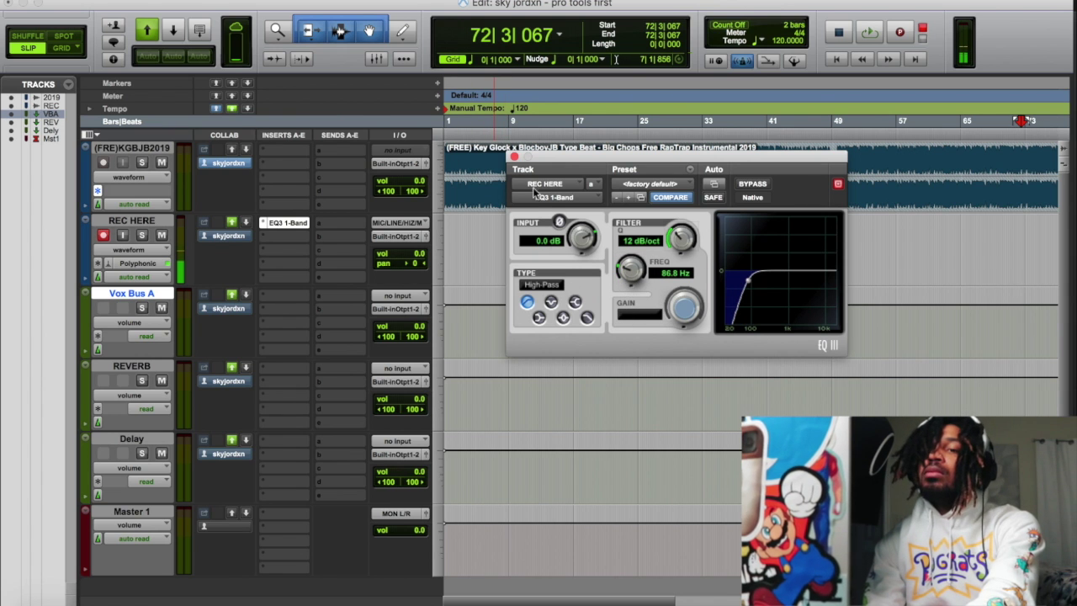
pyautogui.click(514, 157)
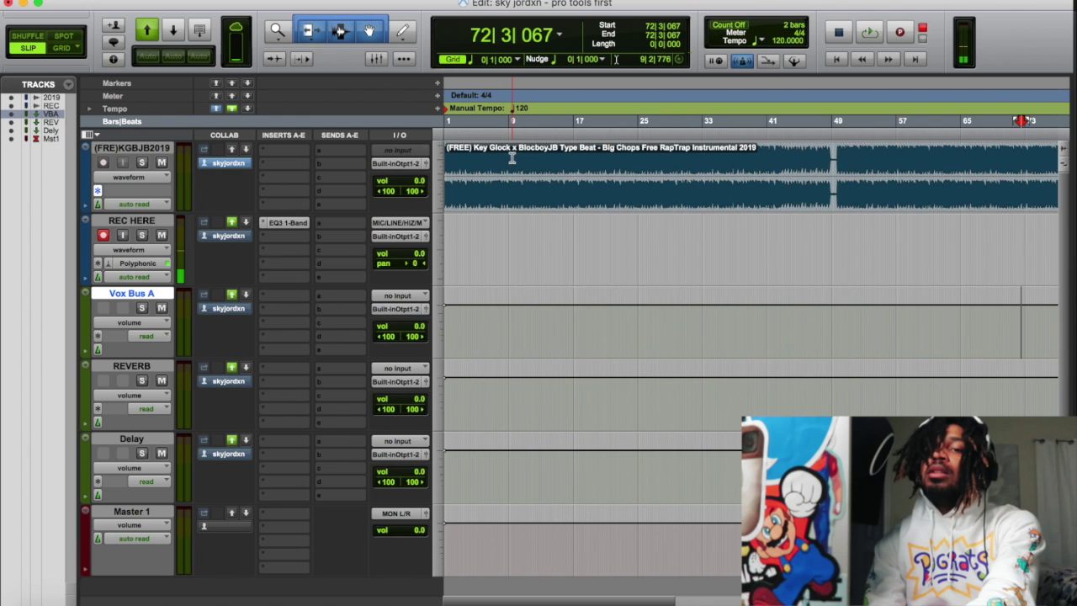
pyautogui.click(284, 236)
# Add EQ3 7-Band to REC HERE with the Male Vox - 7 Band preset
pyautogui.moveTo(408, 241)
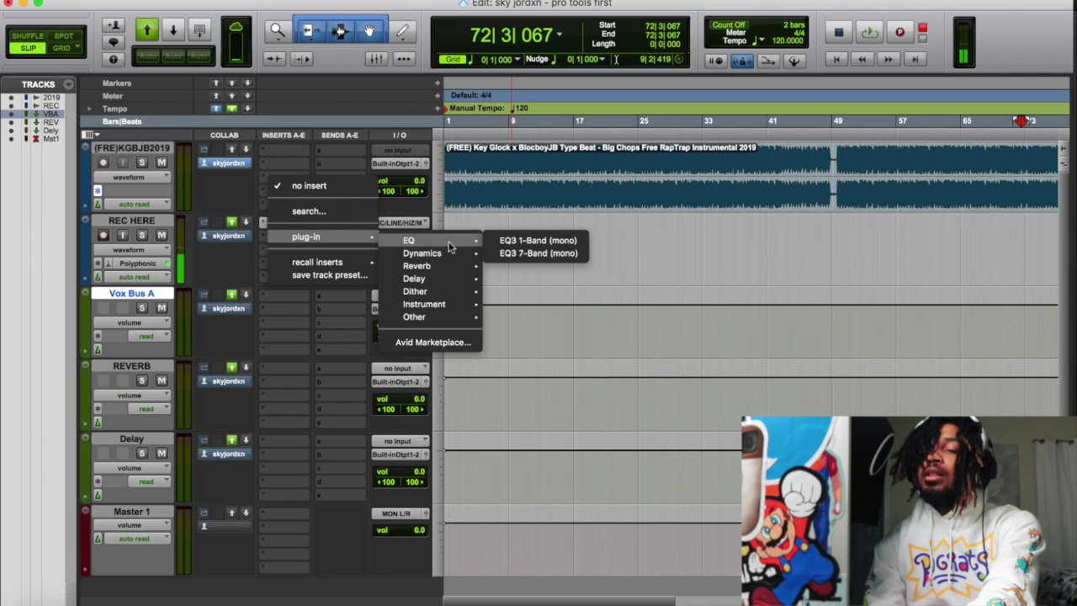
pyautogui.click(518, 242)
pyautogui.click(664, 184)
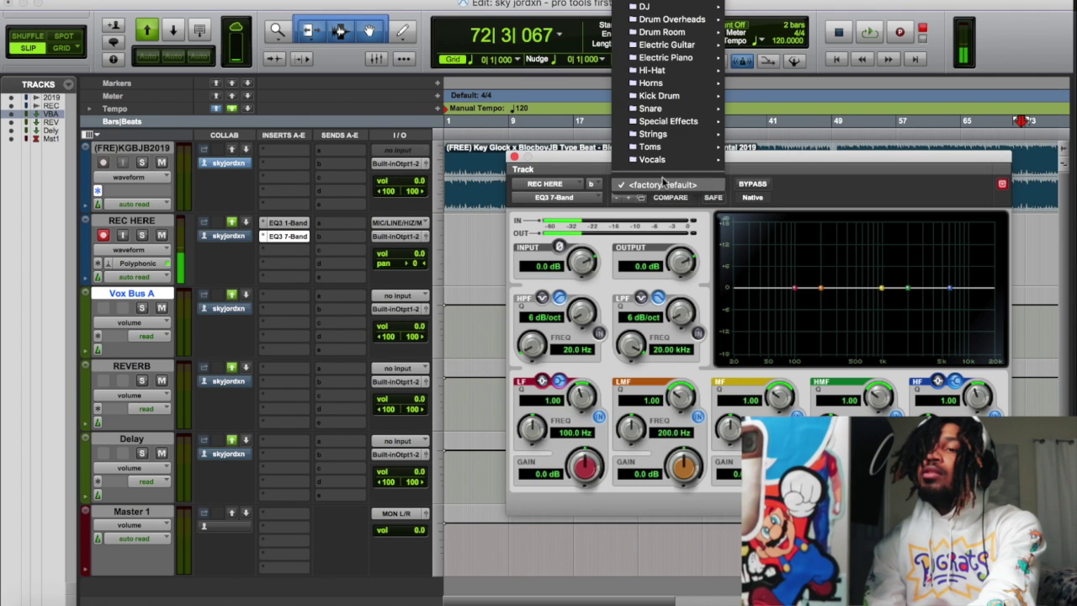
pyautogui.moveTo(662, 161)
pyautogui.click(777, 226)
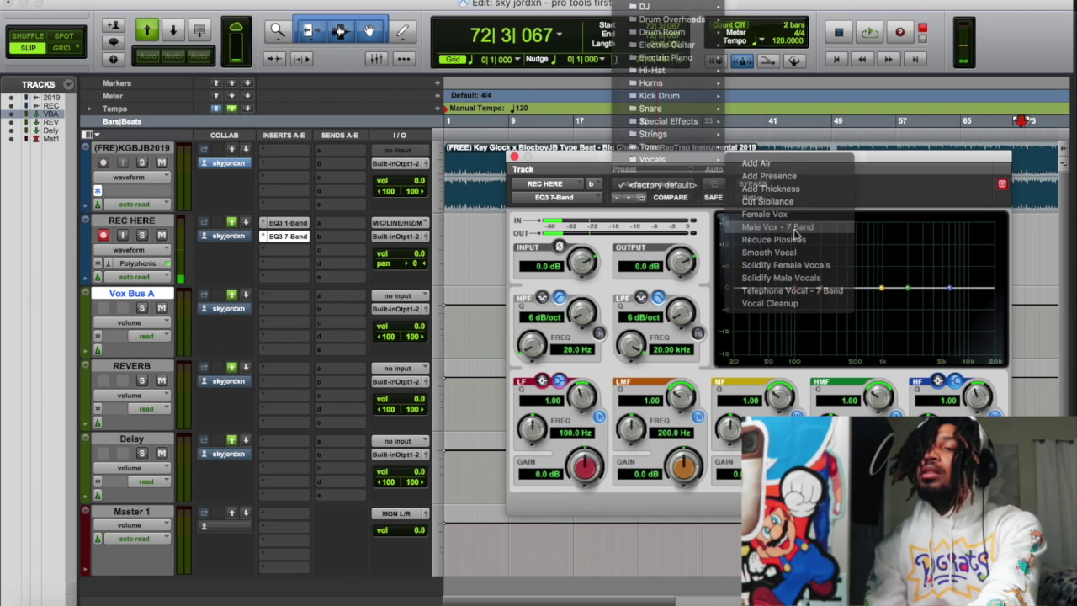
pyautogui.click(514, 157)
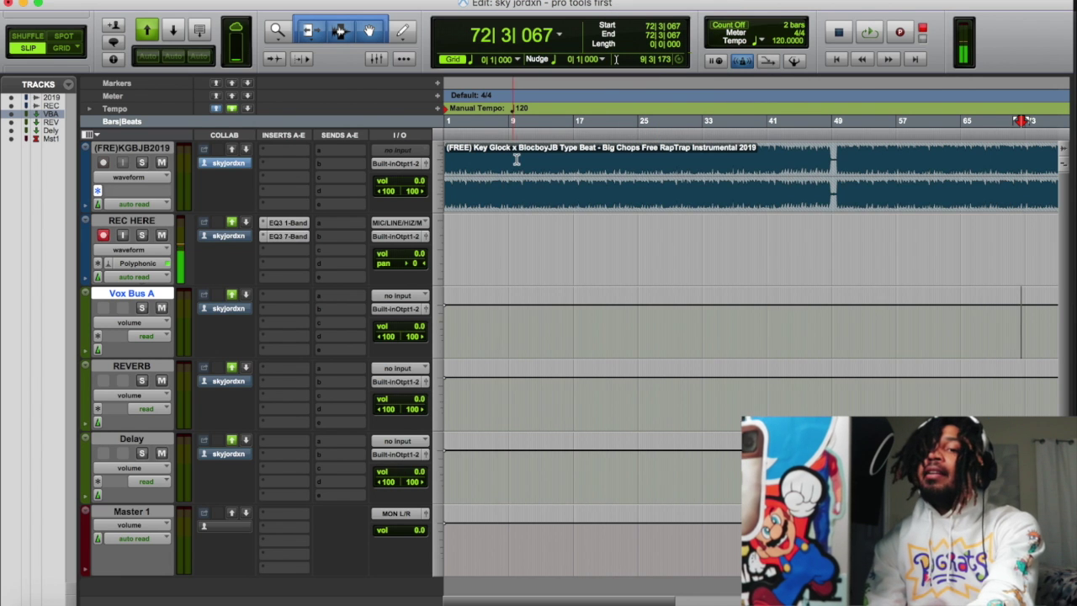
# Add Dyn3 Compressor/Limiter to REC HERE with gain set to 7.4 dB
pyautogui.click(291, 249)
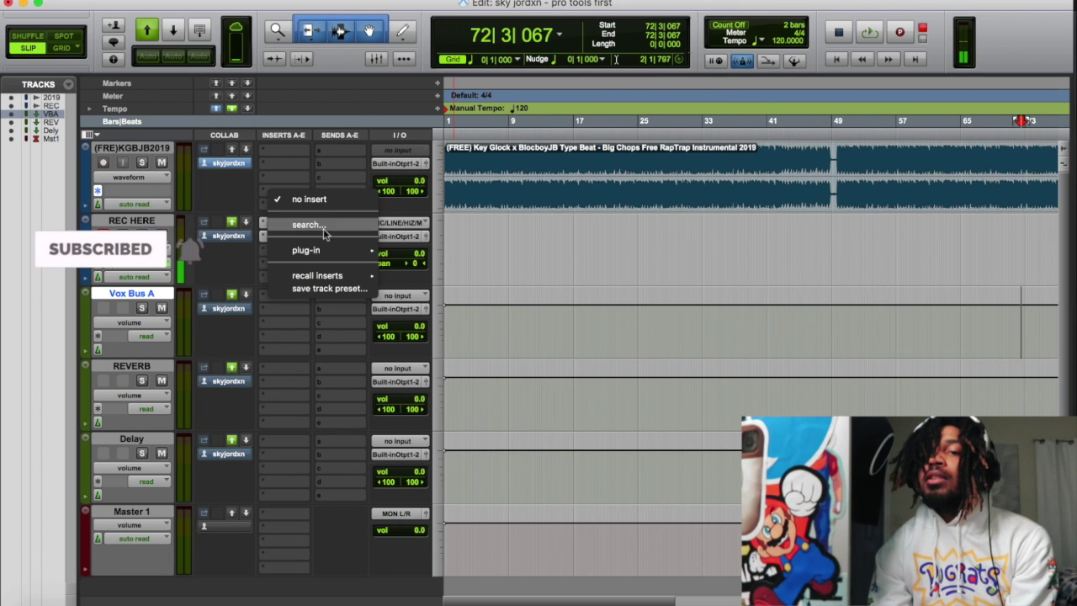
pyautogui.moveTo(328, 249)
pyautogui.moveTo(454, 266)
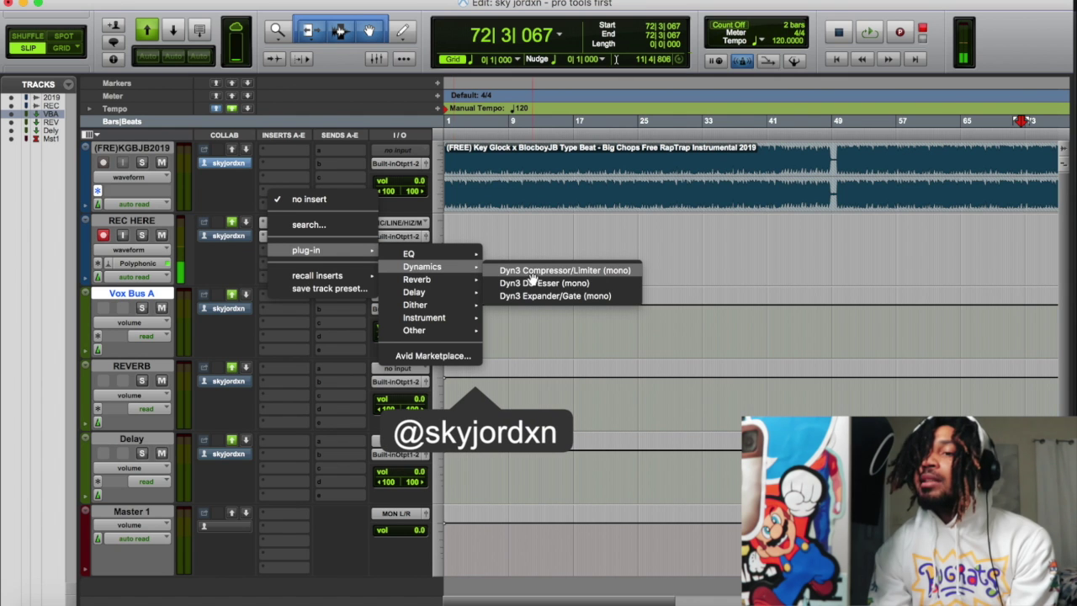
pyautogui.press('Escape')
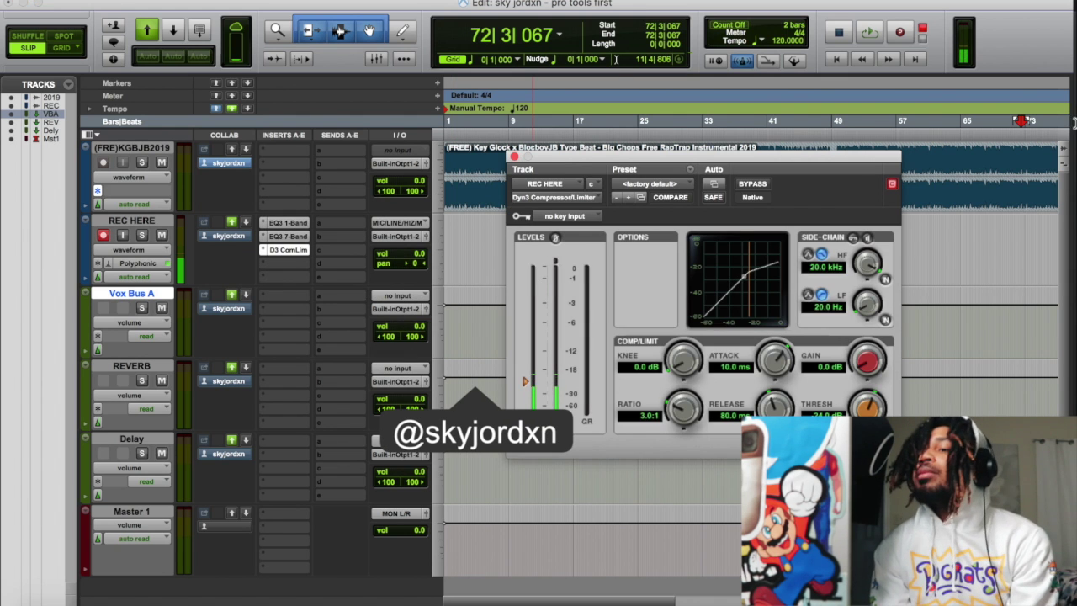
pyautogui.moveTo(865, 362)
pyautogui.mouseDown()
pyautogui.moveTo(866, 347)
pyautogui.moveTo(863, 356)
pyautogui.mouseUp()
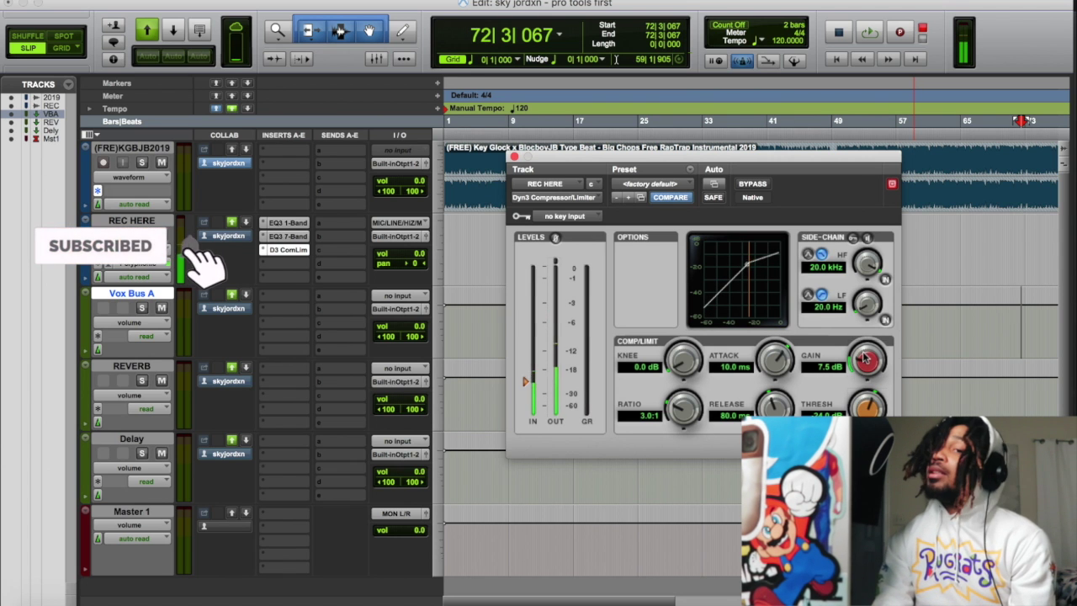
pyautogui.moveTo(863, 356); pyautogui.dragTo(863, 359)
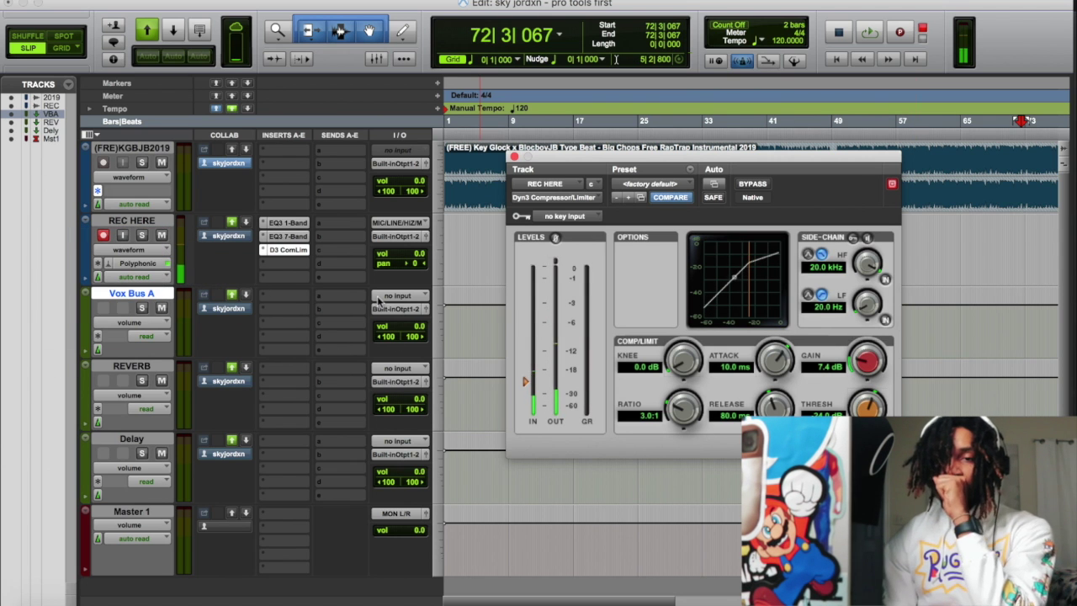
pyautogui.click(302, 369)
# Insert D-Verb on REVERB and send REC HERE to it via Bus 7-8 at about -3.6 dB
pyautogui.moveTo(429, 397)
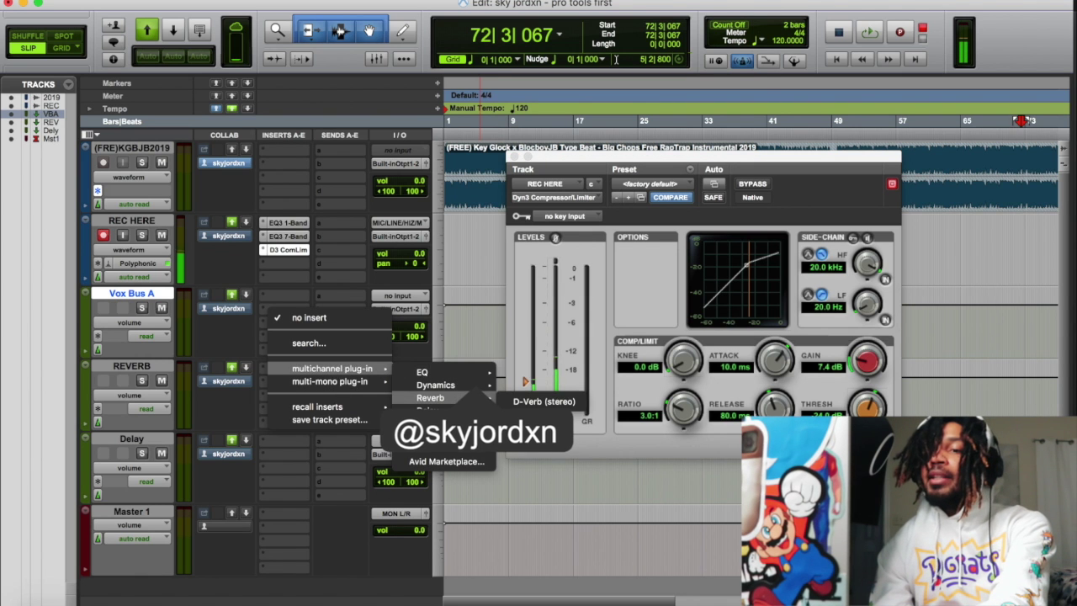
pyautogui.click(530, 402)
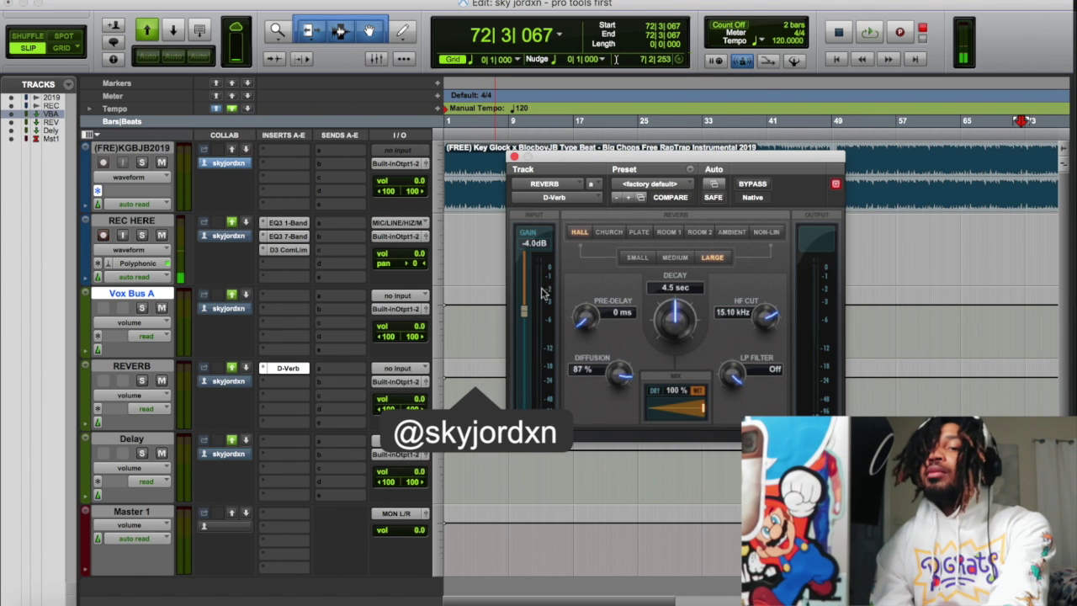
pyautogui.click(347, 221)
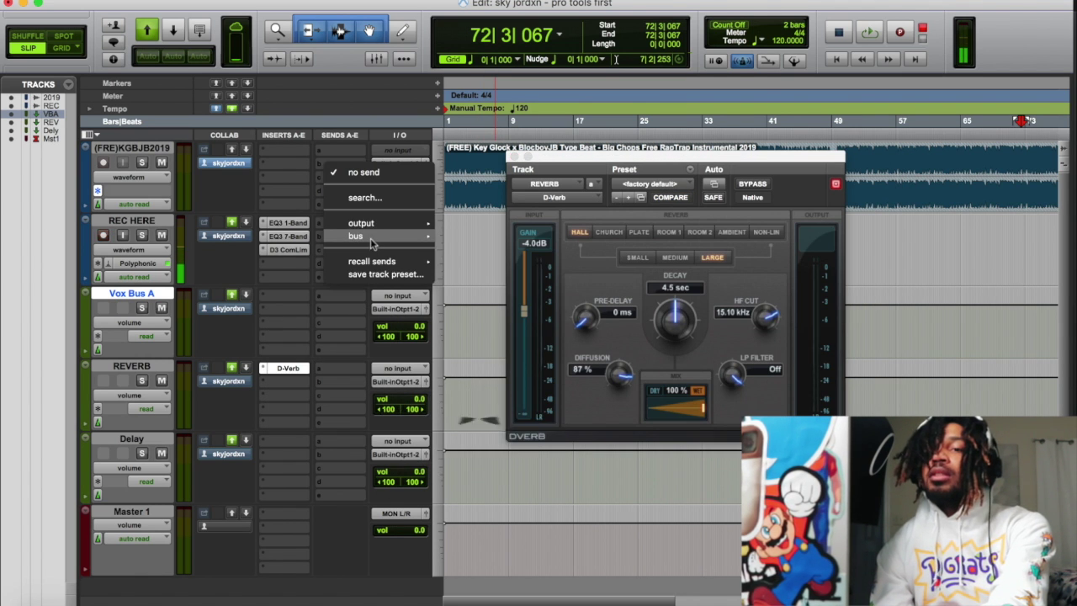
pyautogui.moveTo(377, 242)
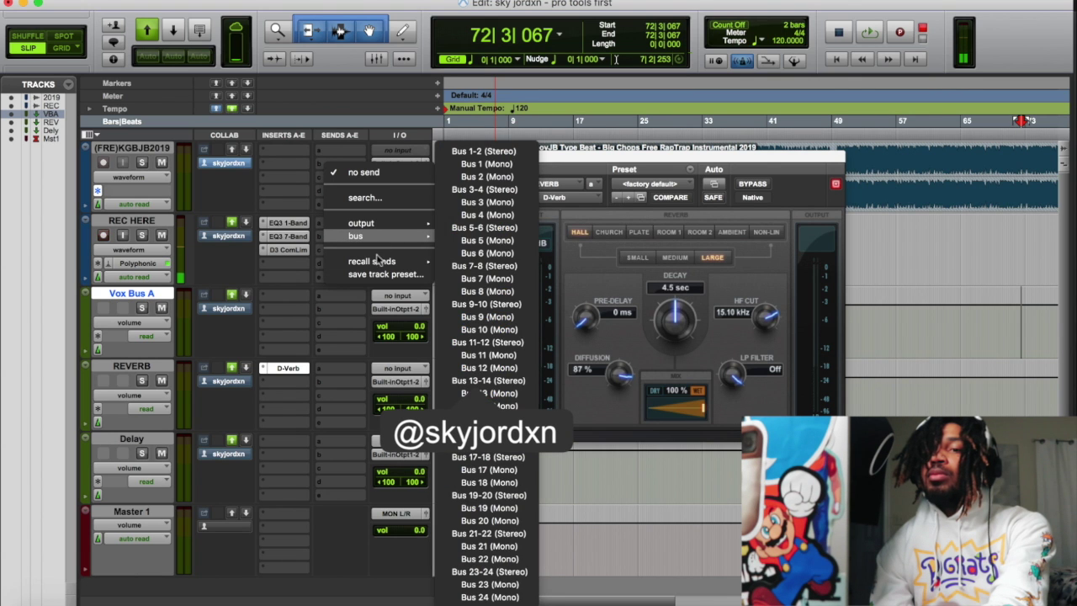
pyautogui.moveTo(379, 261)
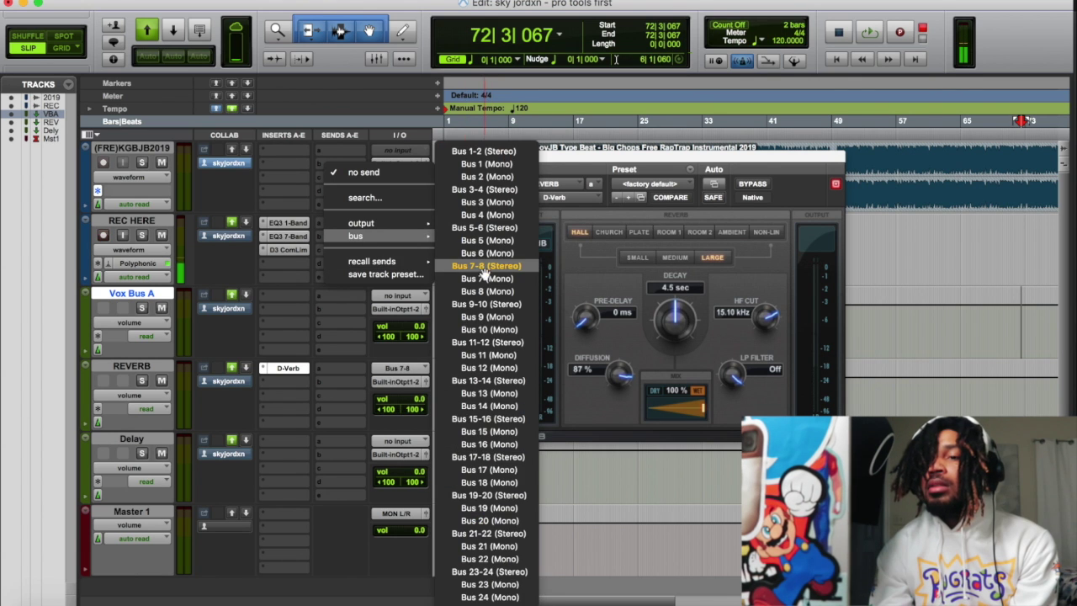
pyautogui.click(479, 262)
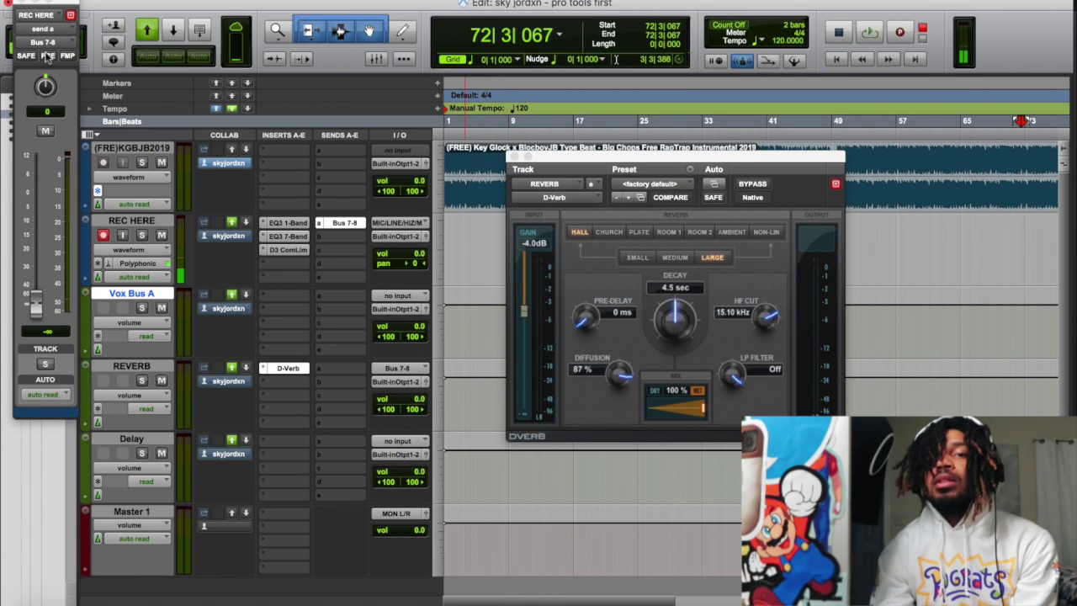
pyautogui.moveTo(38, 311); pyautogui.dragTo(36, 208)
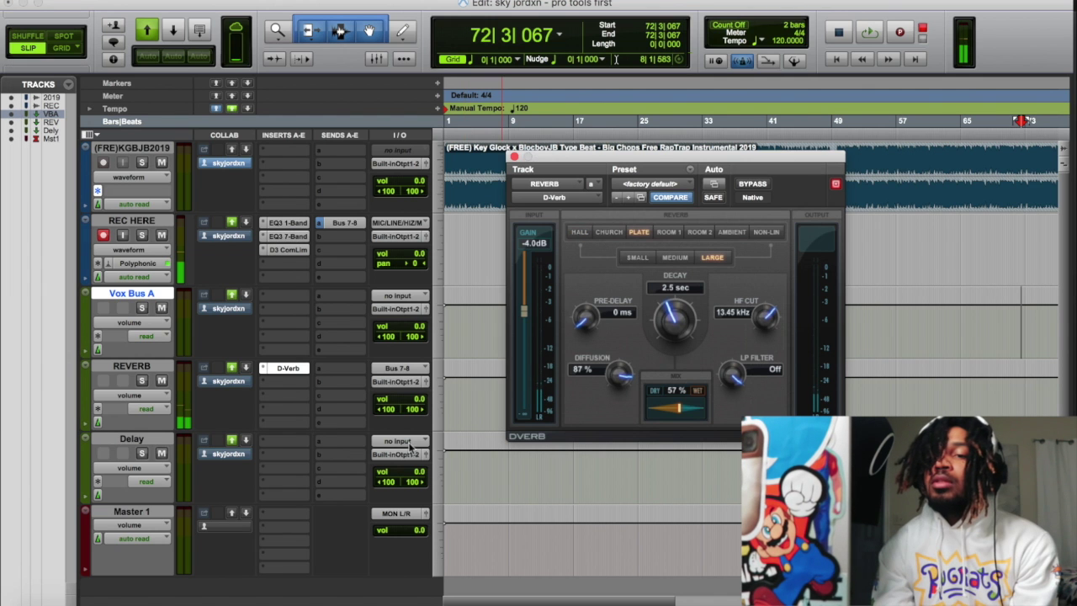
pyautogui.click(410, 444)
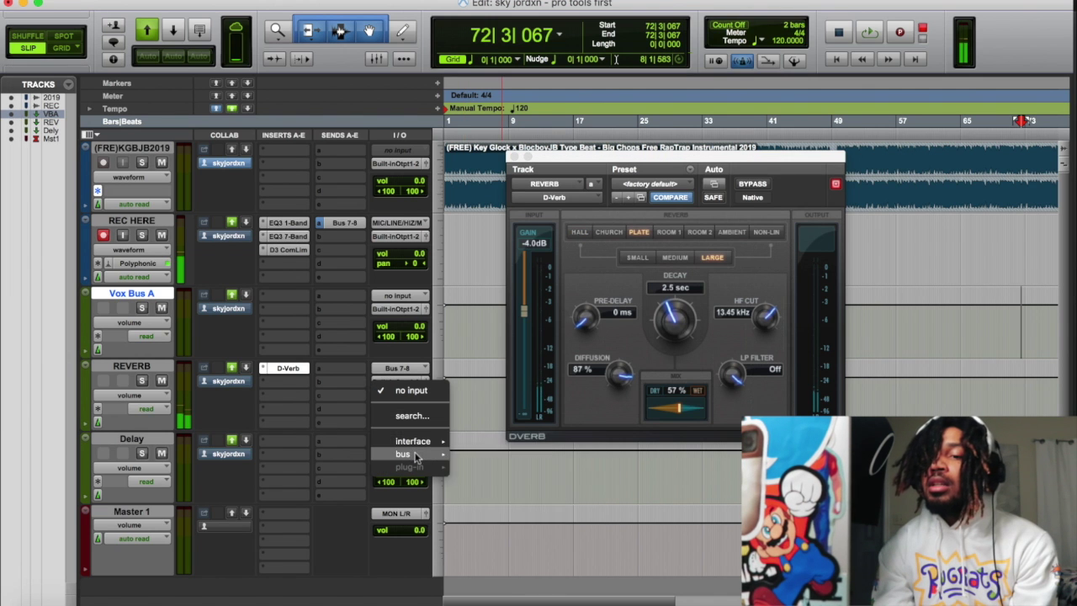
# Feed the Delay track from Bus 9-10 and route REC HERE's second send there
pyautogui.moveTo(414, 455)
pyautogui.click(490, 507)
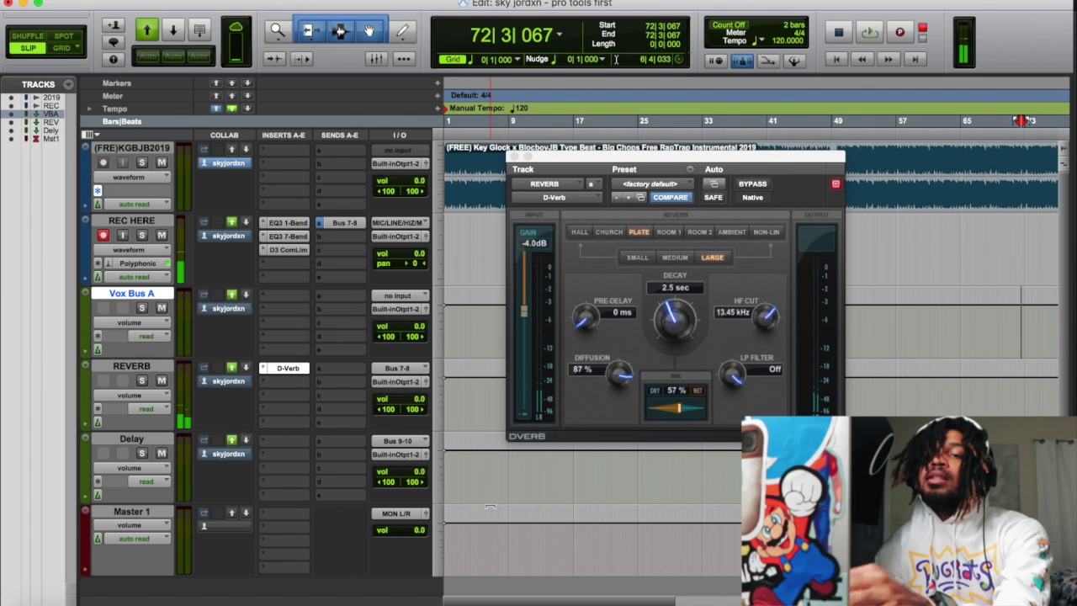
pyautogui.click(339, 236)
pyautogui.moveTo(368, 254)
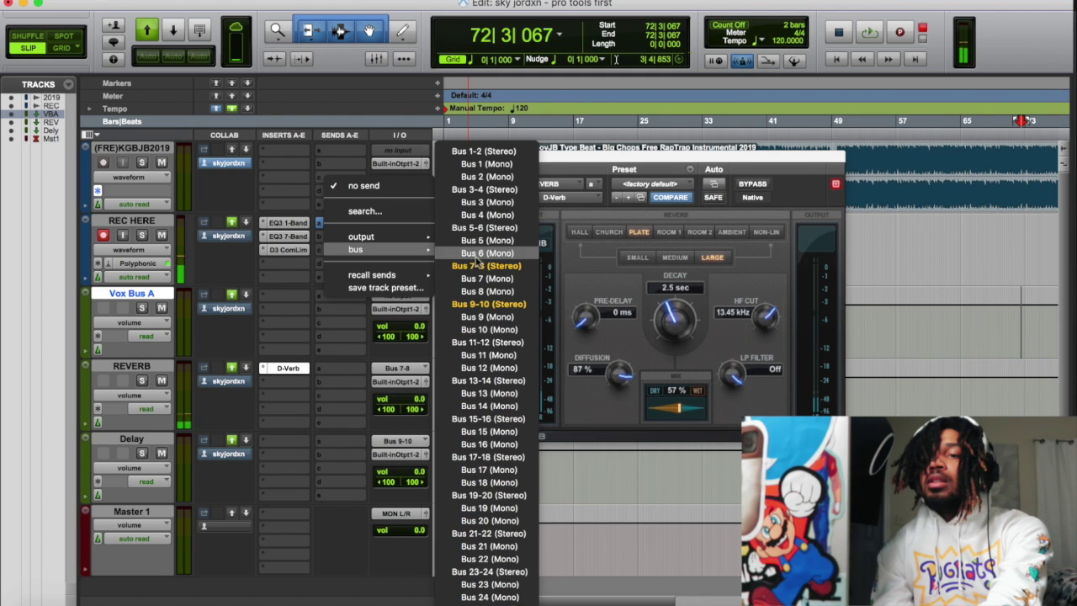
pyautogui.click(492, 304)
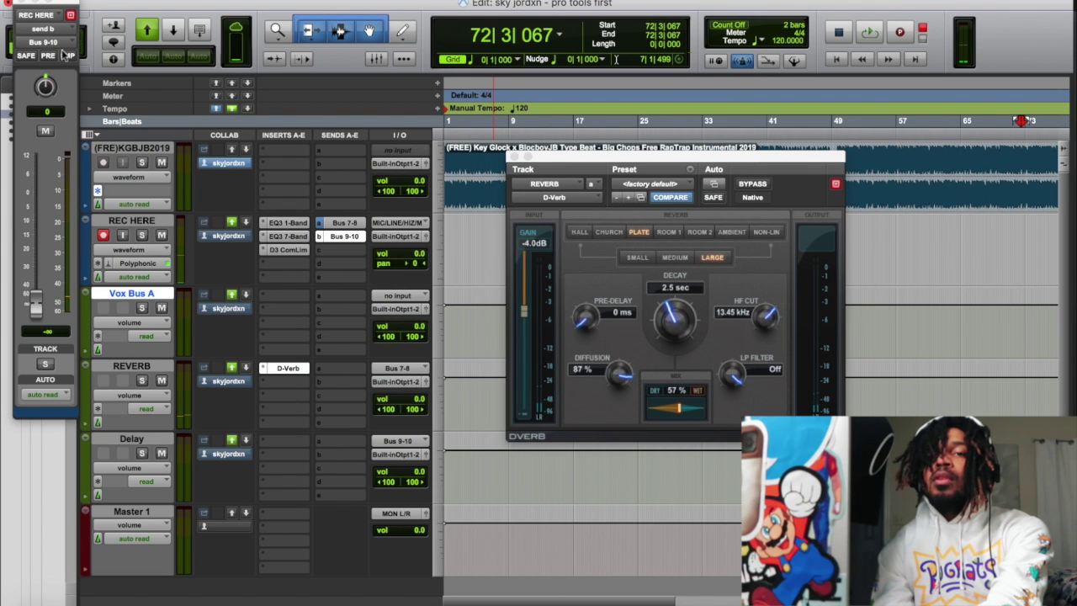
# Make the Bus 9-10 send pre-fader at -18.8 dB and close its window
pyautogui.click(53, 55)
pyautogui.moveTo(35, 301); pyautogui.dragTo(35, 242)
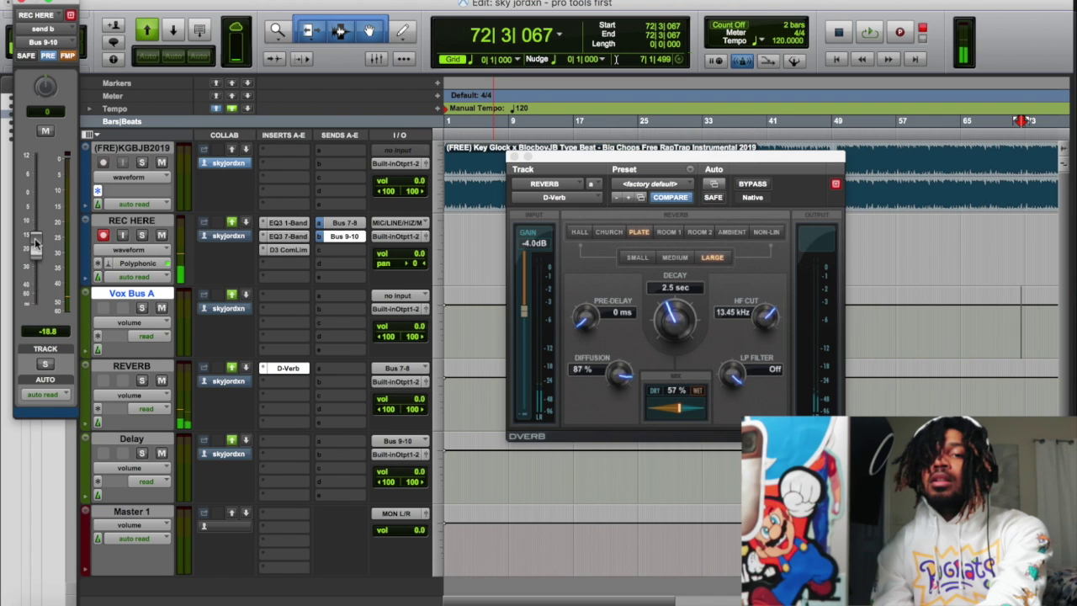
pyautogui.click(18, 10)
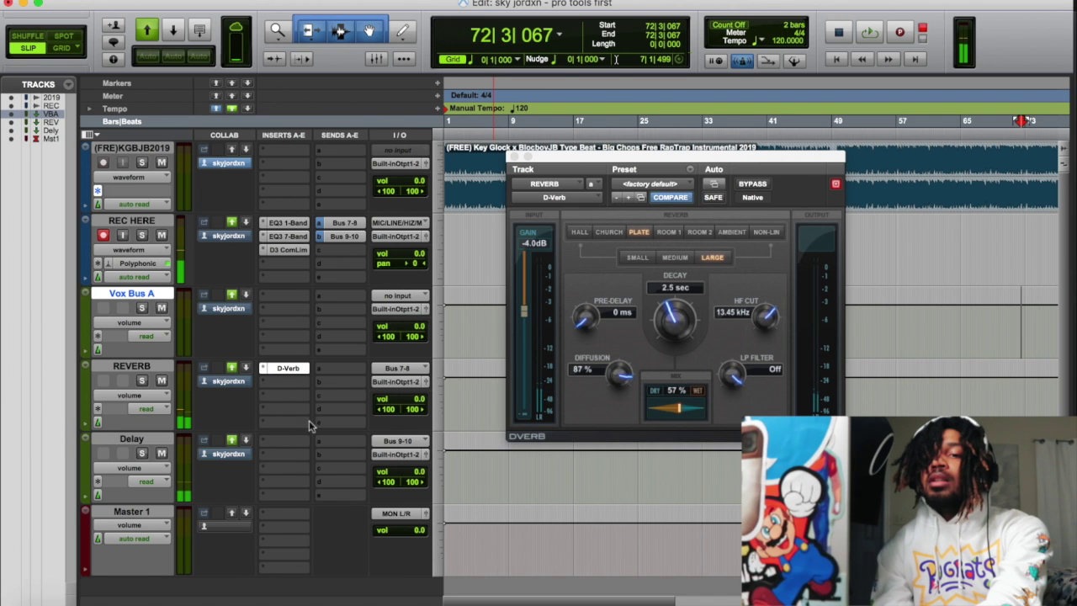
# Insert Mod Delay III on the Delay bus track's first insert
pyautogui.click(281, 439)
pyautogui.moveTo(280, 439)
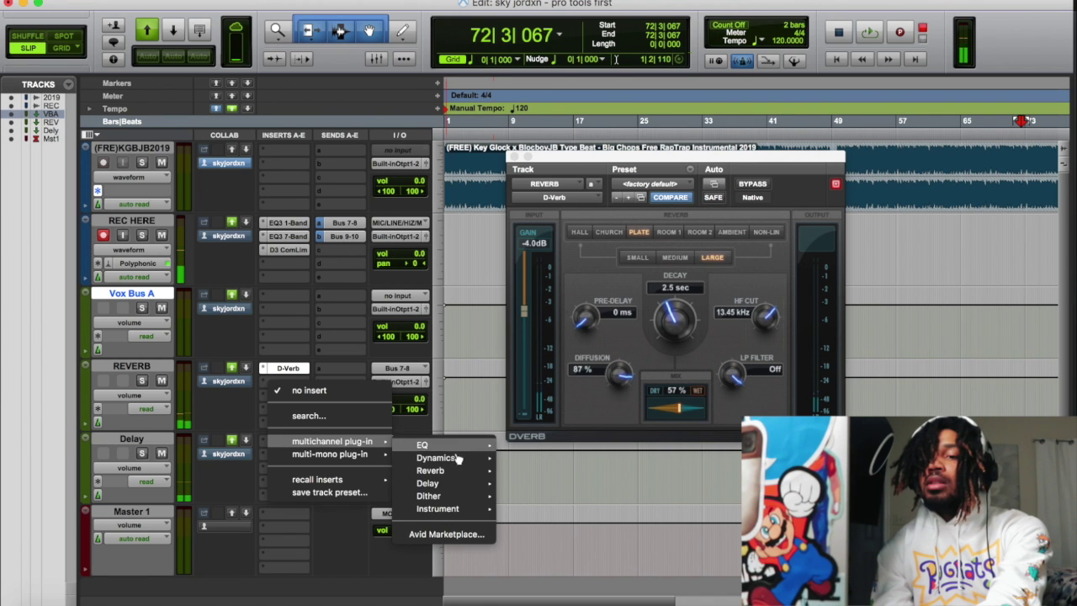
pyautogui.moveTo(458, 484)
pyautogui.click(528, 487)
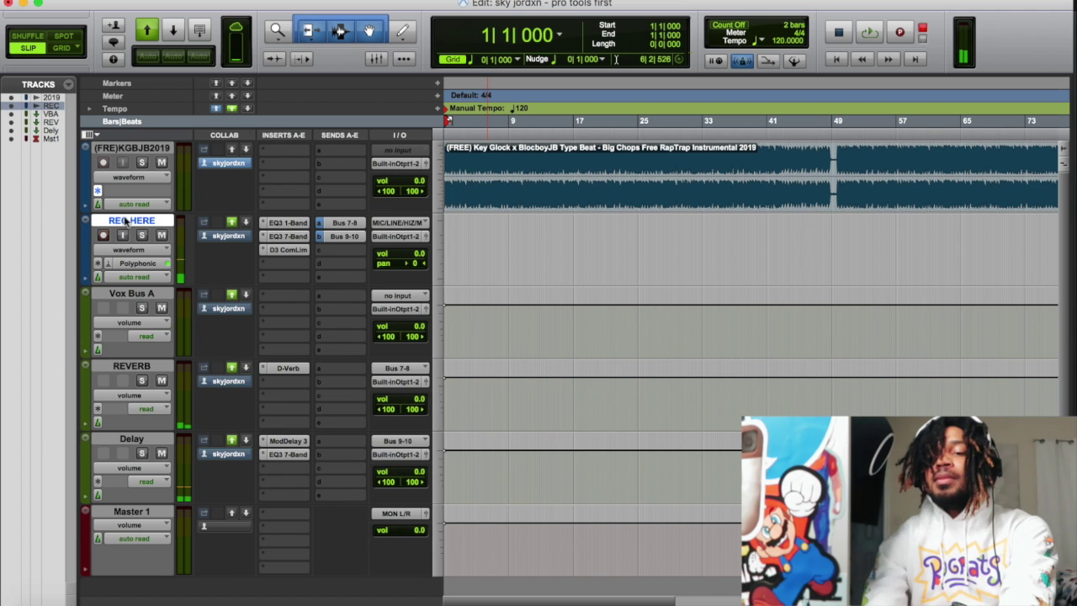
pyautogui.hotkey('alt', 'shift', 'd')
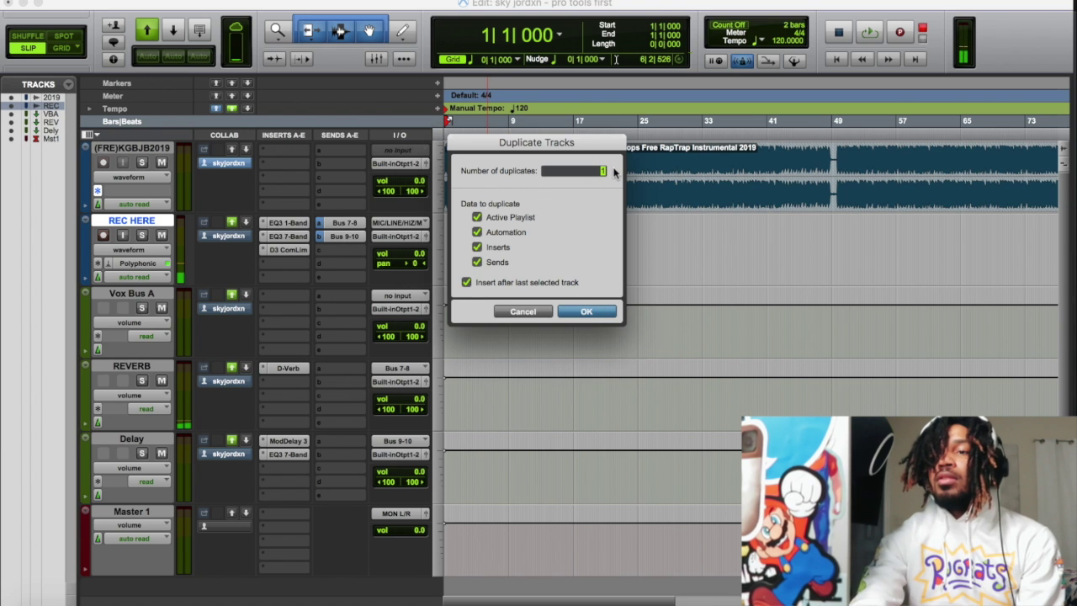
# Duplicate REC HERE four times
pyautogui.press('BackSpace')
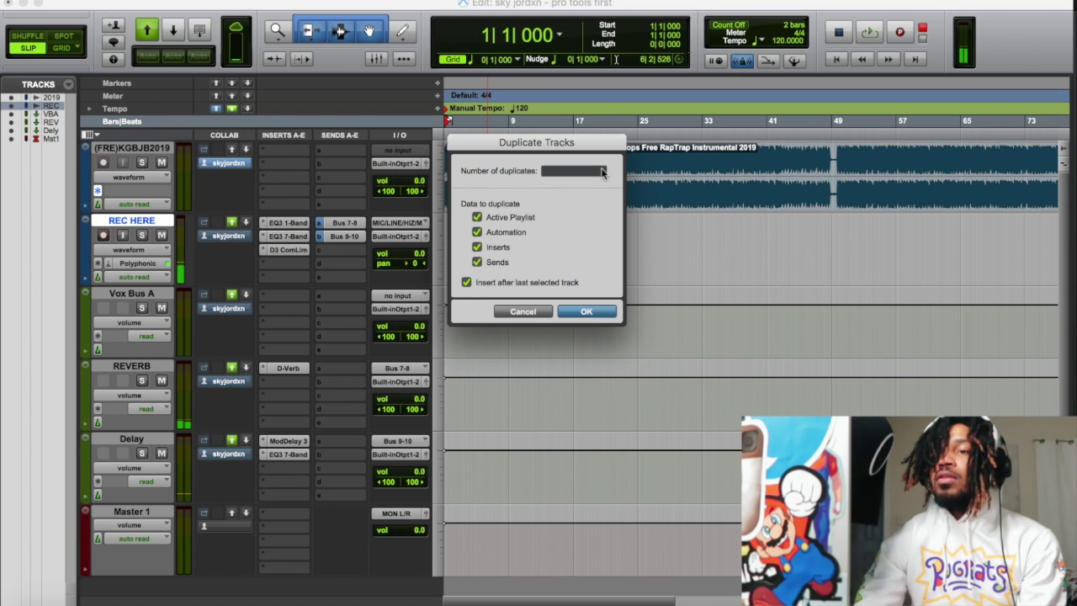
pyautogui.press('Return')
pyautogui.click(654, 260)
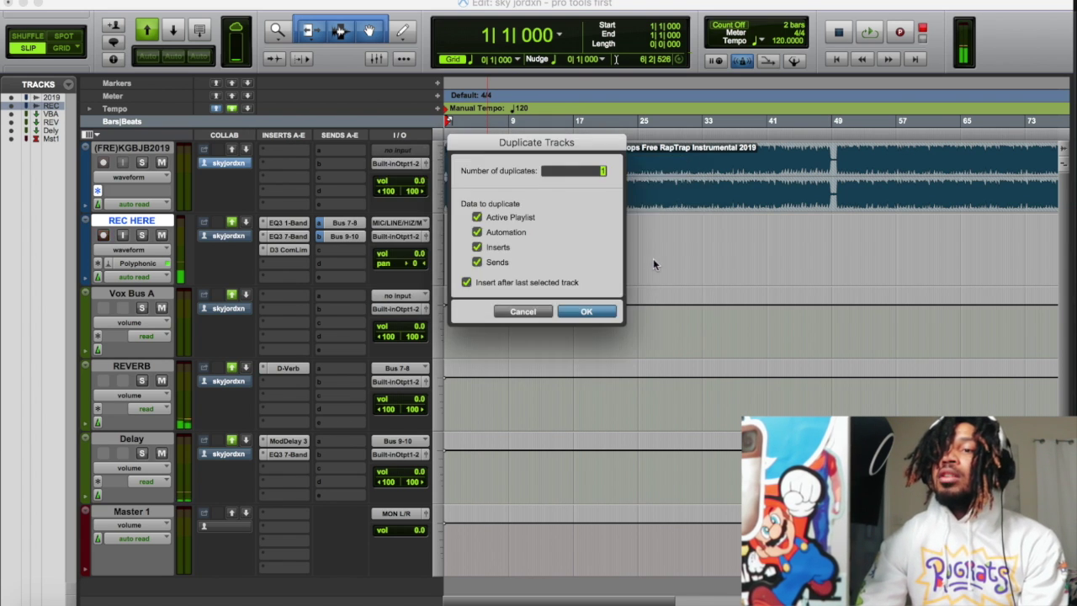
pyautogui.write('4')
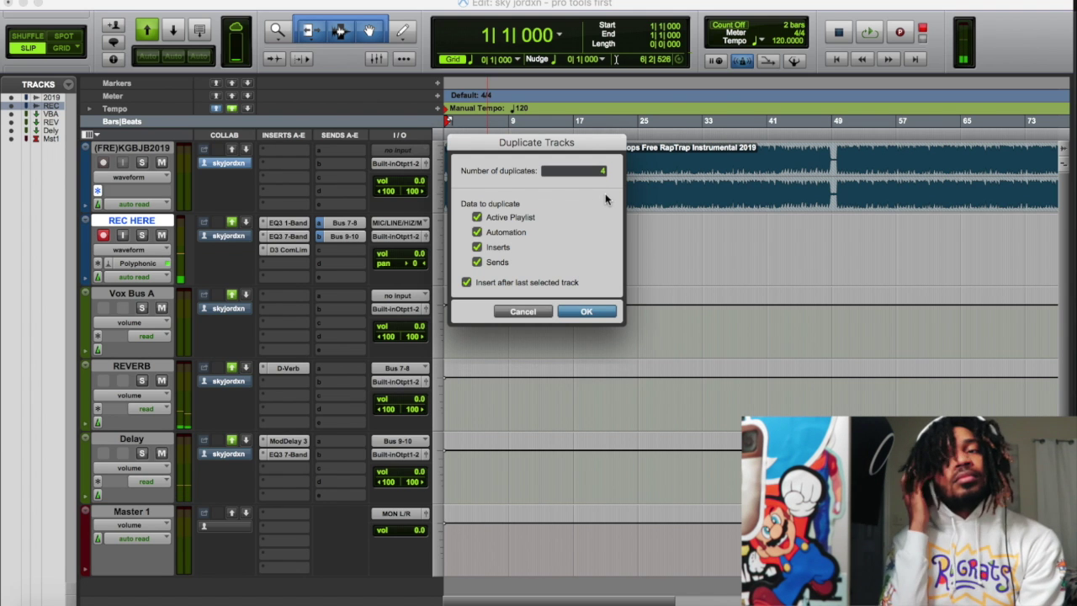
pyautogui.press('Return')
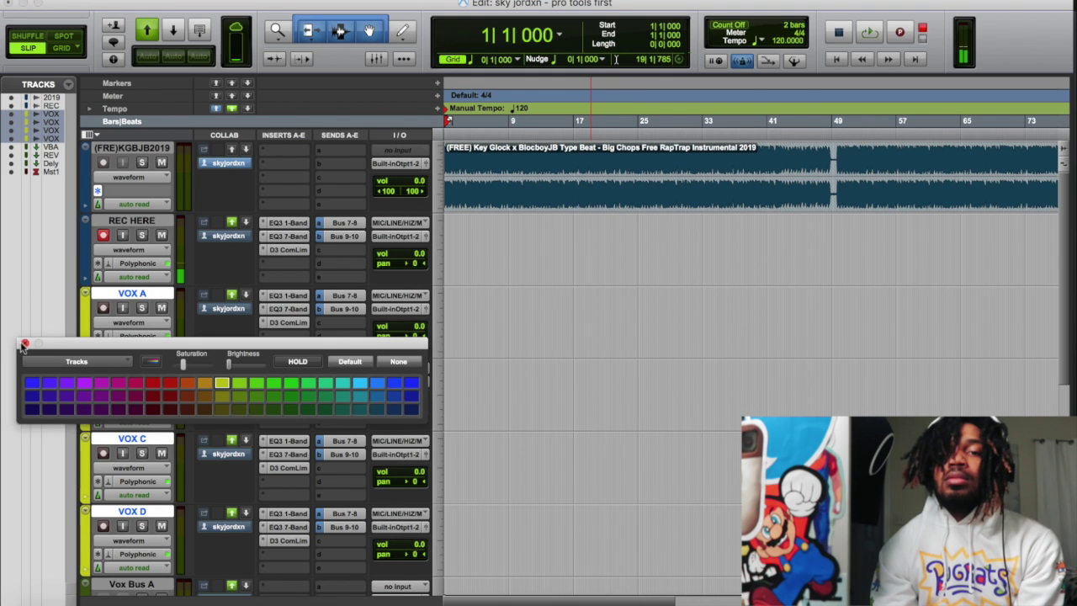
# Close the colour palette and open REC HERE's Bus 9-10 send level window
pyautogui.click(24, 344)
pyautogui.click(126, 0)
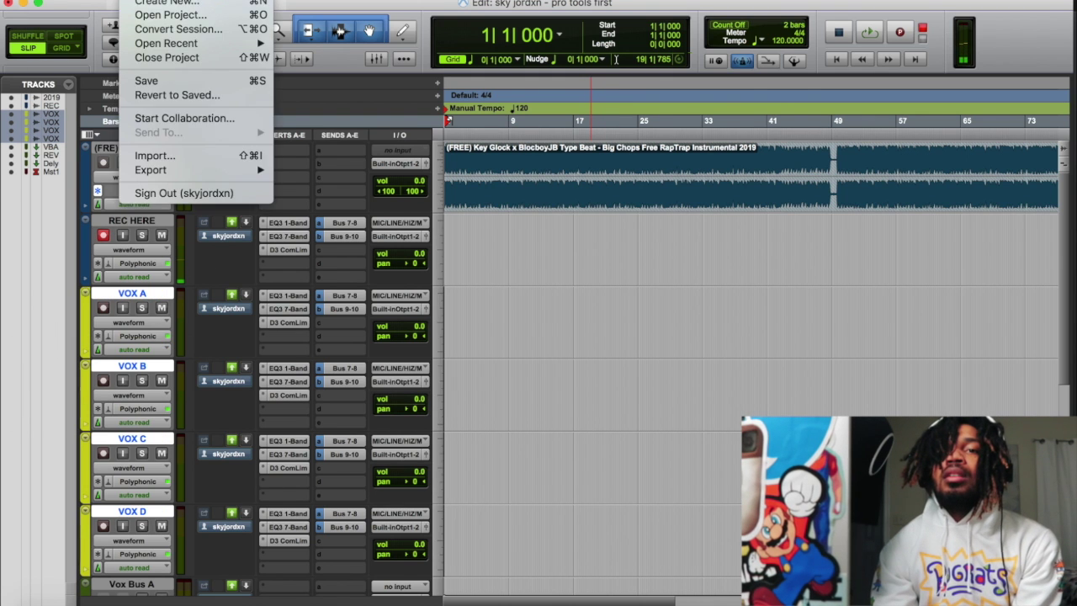
pyautogui.moveTo(101, 23)
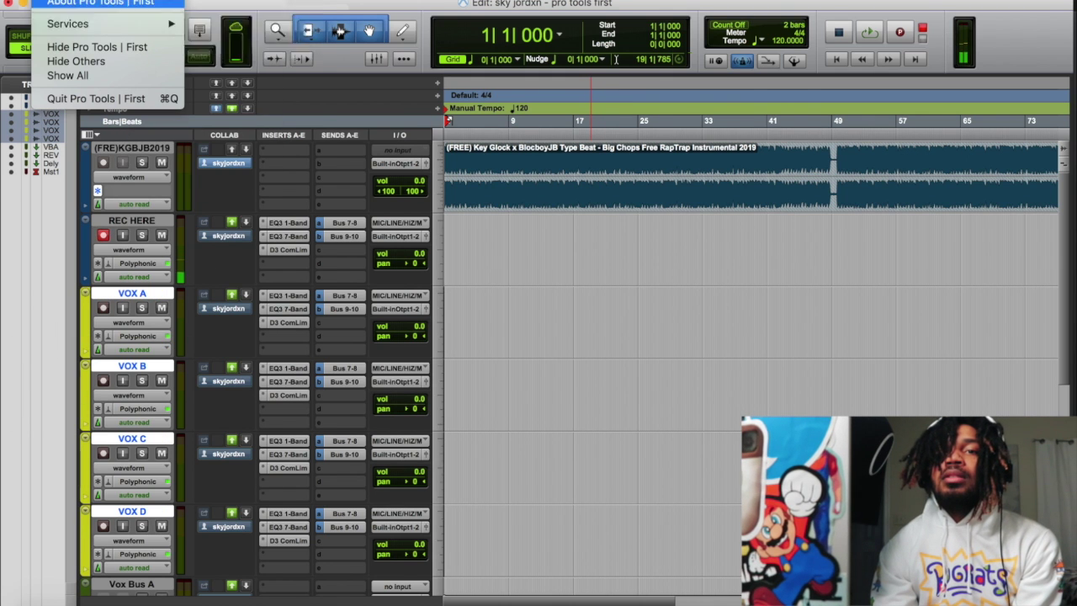
pyautogui.moveTo(164, 2)
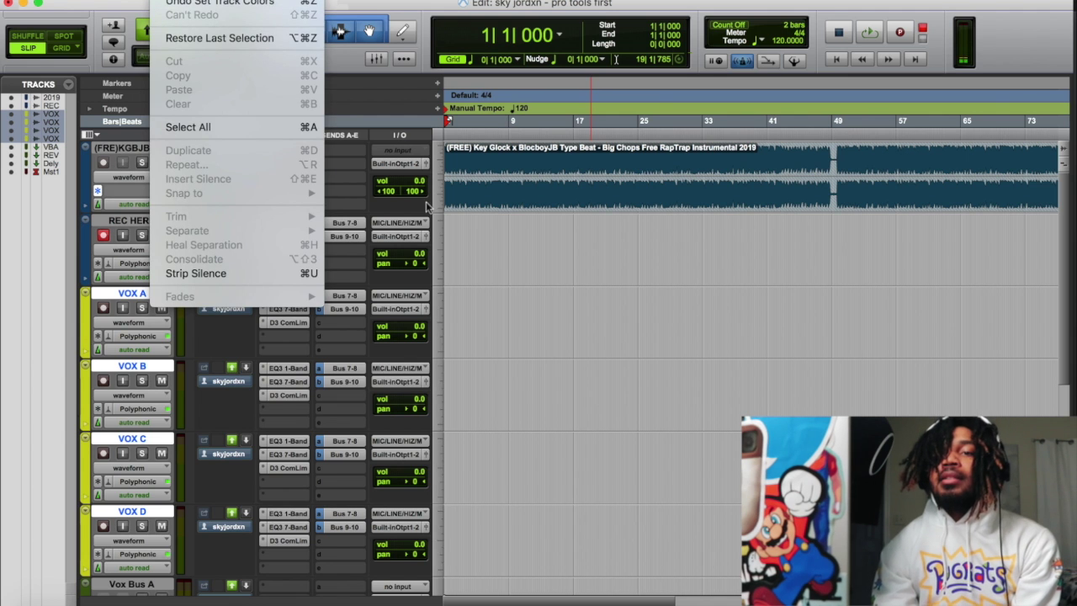
pyautogui.click(486, 249)
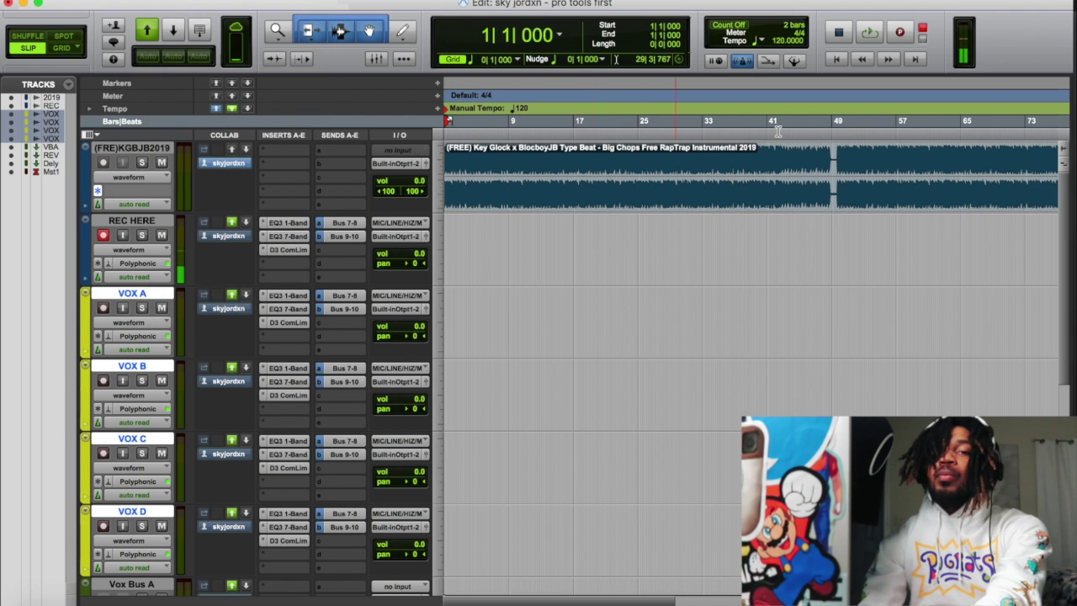
pyautogui.click(344, 235)
# Lower REC HERE's delay send to about -26.8, start recording, then raise the send
pyautogui.moveTo(36, 243); pyautogui.dragTo(44, 267)
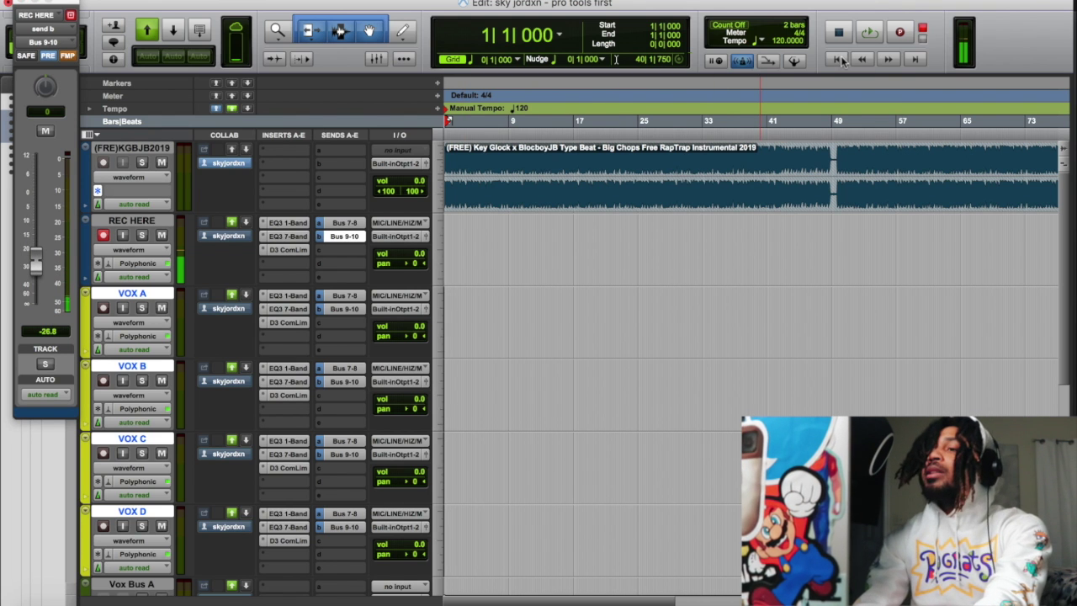
pyautogui.press('super+space')
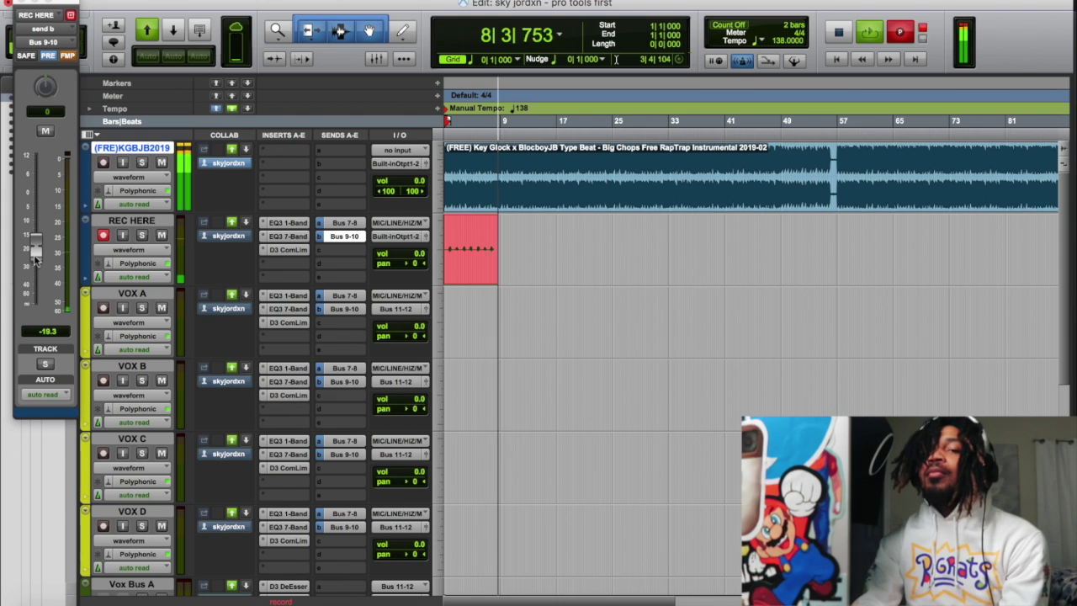
pyautogui.moveTo(36, 252); pyautogui.dragTo(36, 247)
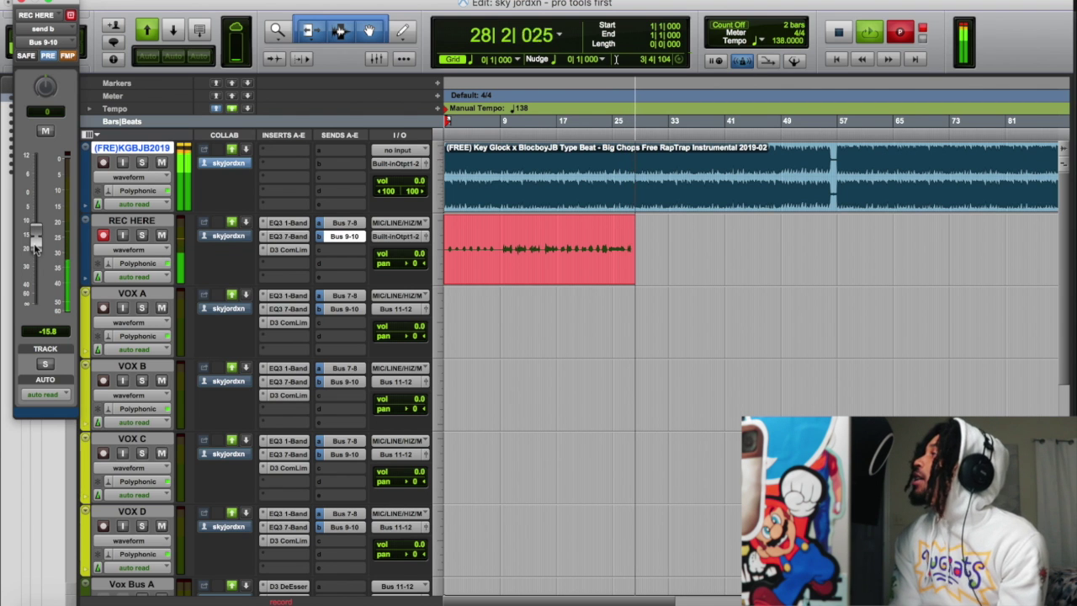
# Restart the take, then stop to keep clip REC HERE_03-01 spanning bars 1 to about 37
pyautogui.press('super+period')
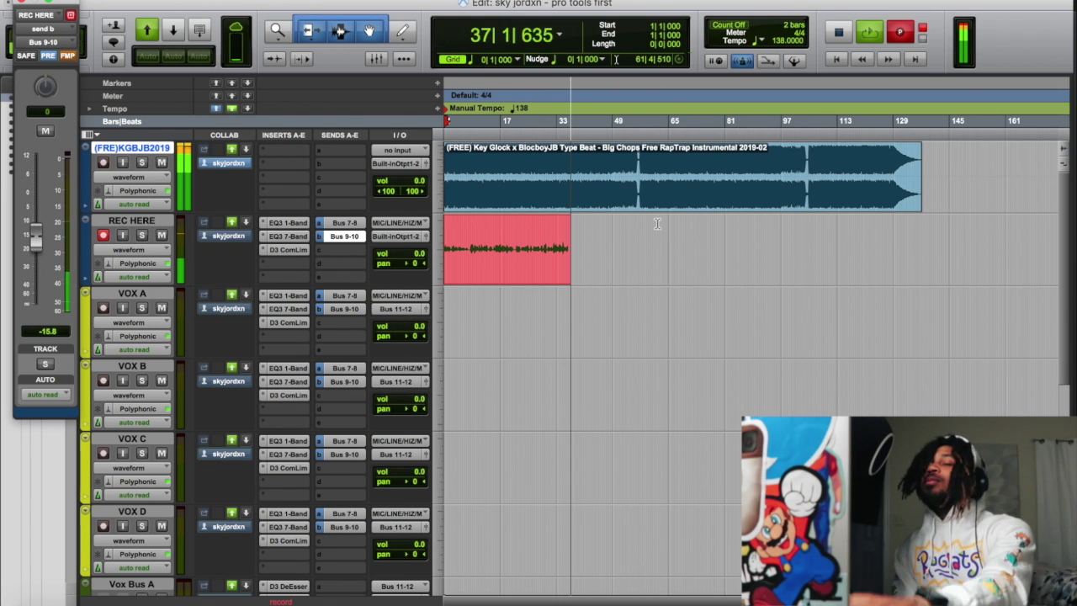
pyautogui.press('space')
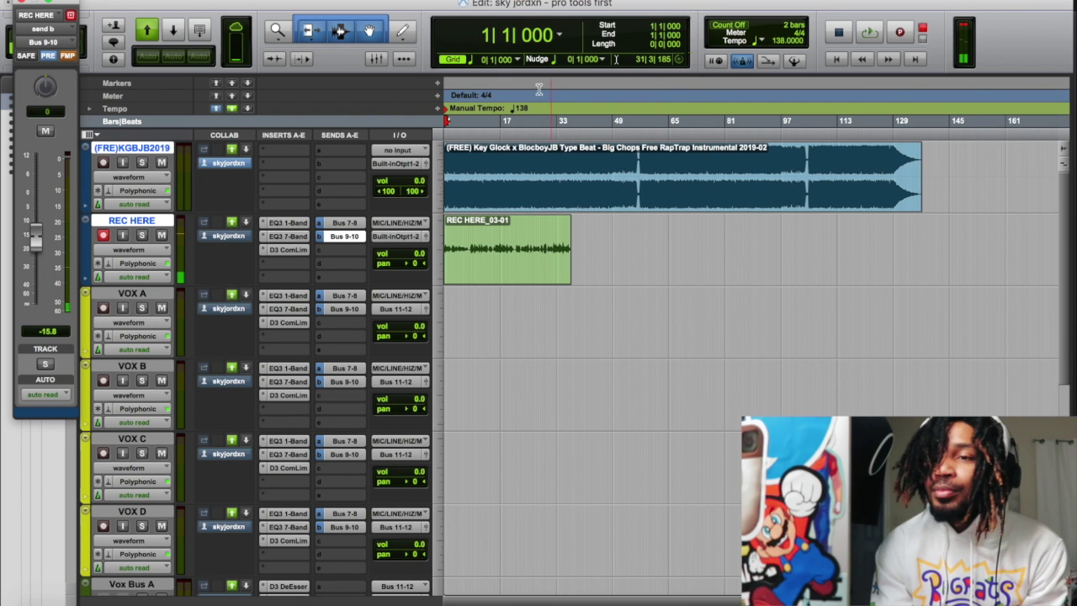
# Move the REC HERE_03-01 clip onto VOX A and mute REC HERE's Bus 9-10 delay send
pyautogui.click(497, 277)
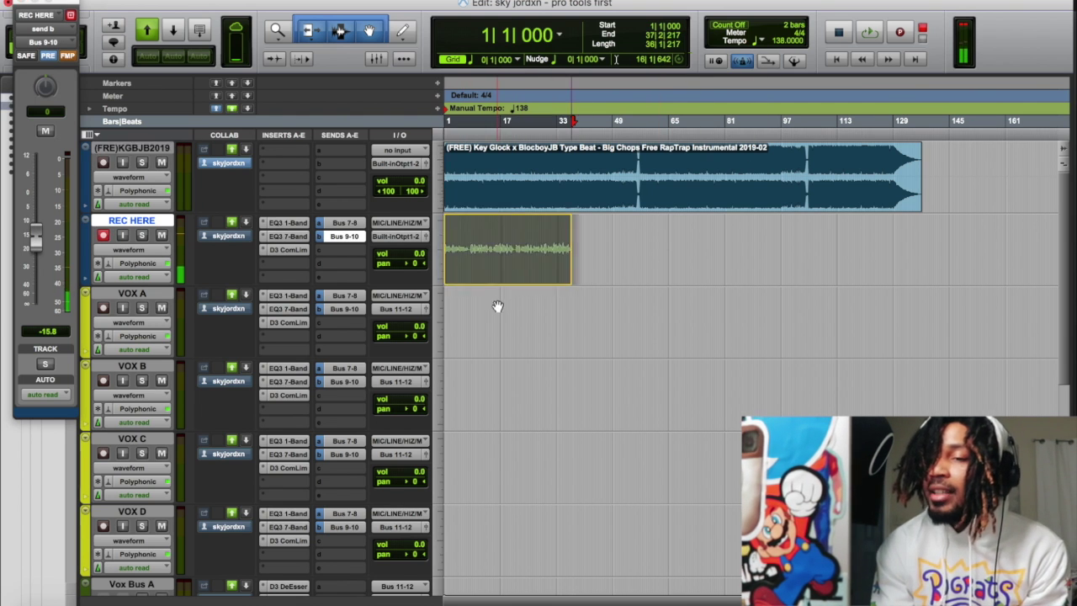
pyautogui.moveTo(497, 306); pyautogui.dragTo(497, 309)
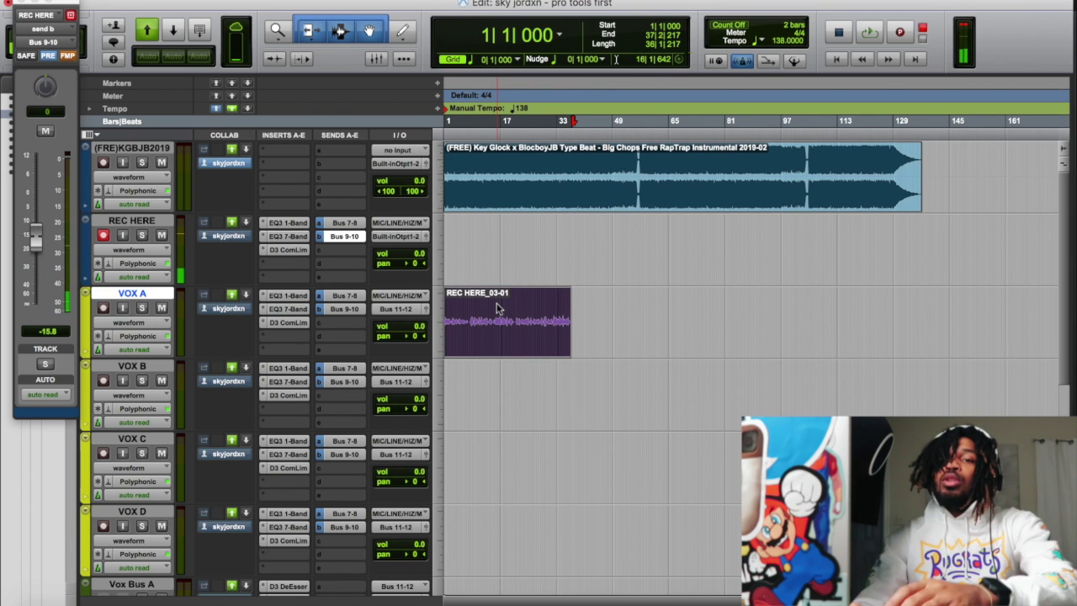
pyautogui.keyDown('super'); pyautogui.click(346, 236); pyautogui.keyUp('super')
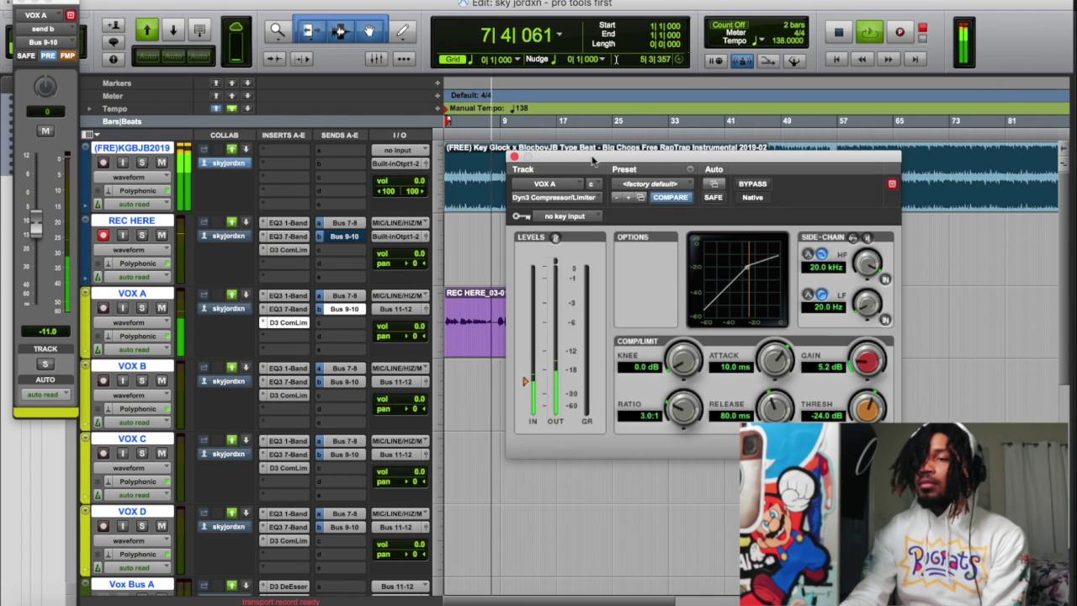
# Shift VOX A's Dyn3 compressor window down and right, clear of the vocal clip
pyautogui.moveTo(593, 163); pyautogui.dragTo(554, 159)
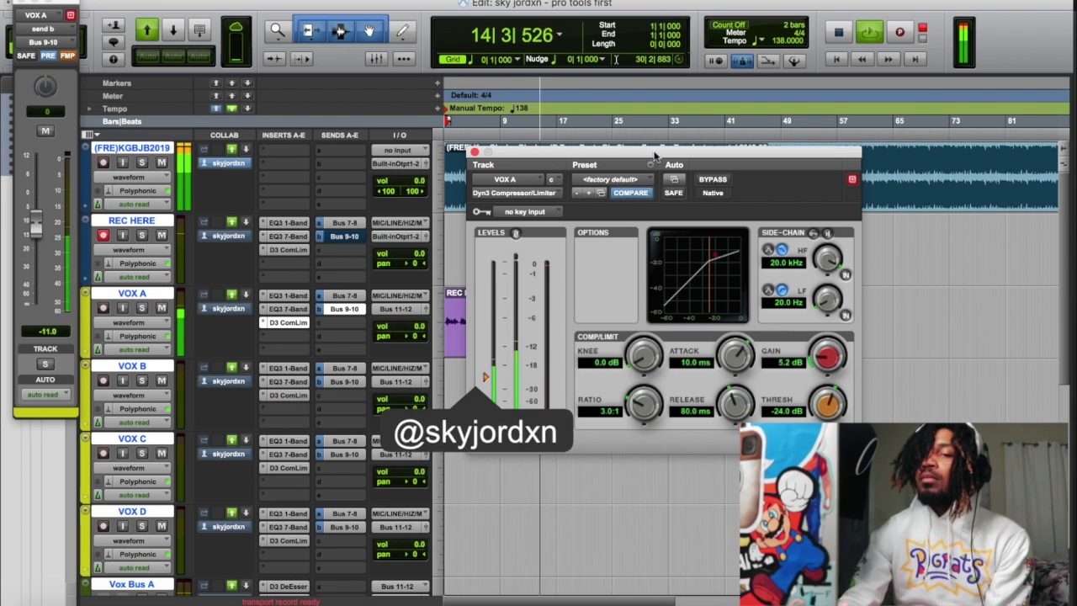
pyautogui.moveTo(650, 149); pyautogui.dragTo(845, 234)
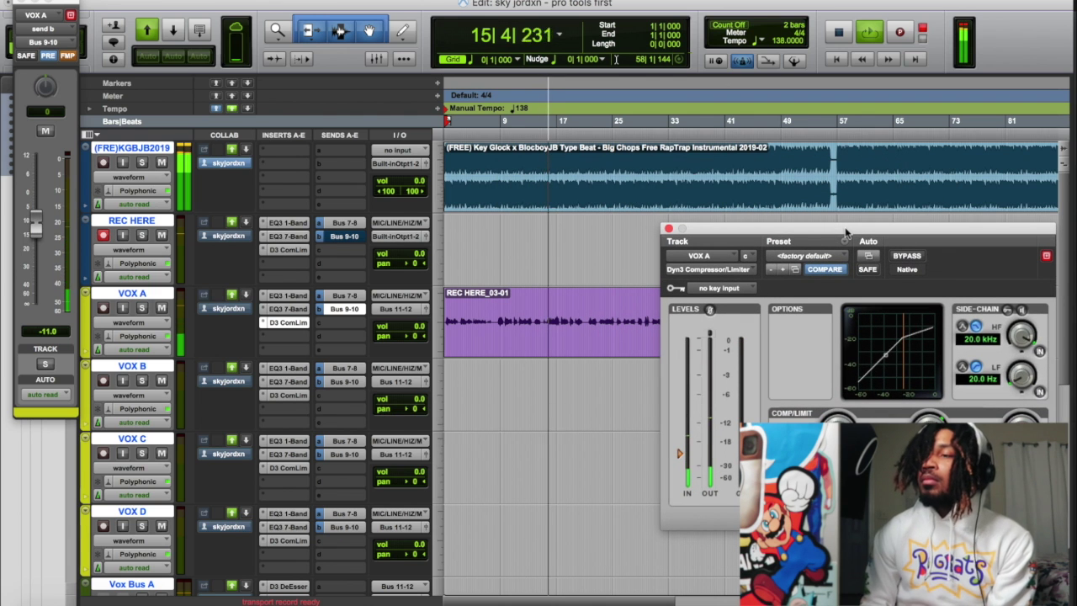